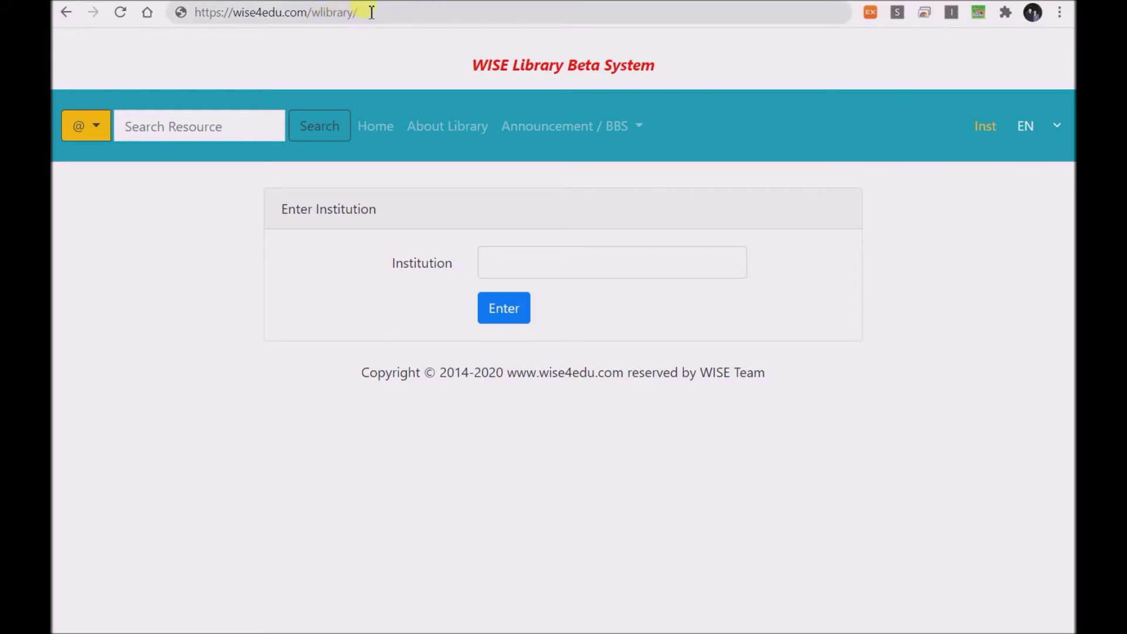
Open the library's institution entry page at wise4edu.com/wlibrary/inst and fill in wise4edu as the institution
click(372, 12)
key(Return)
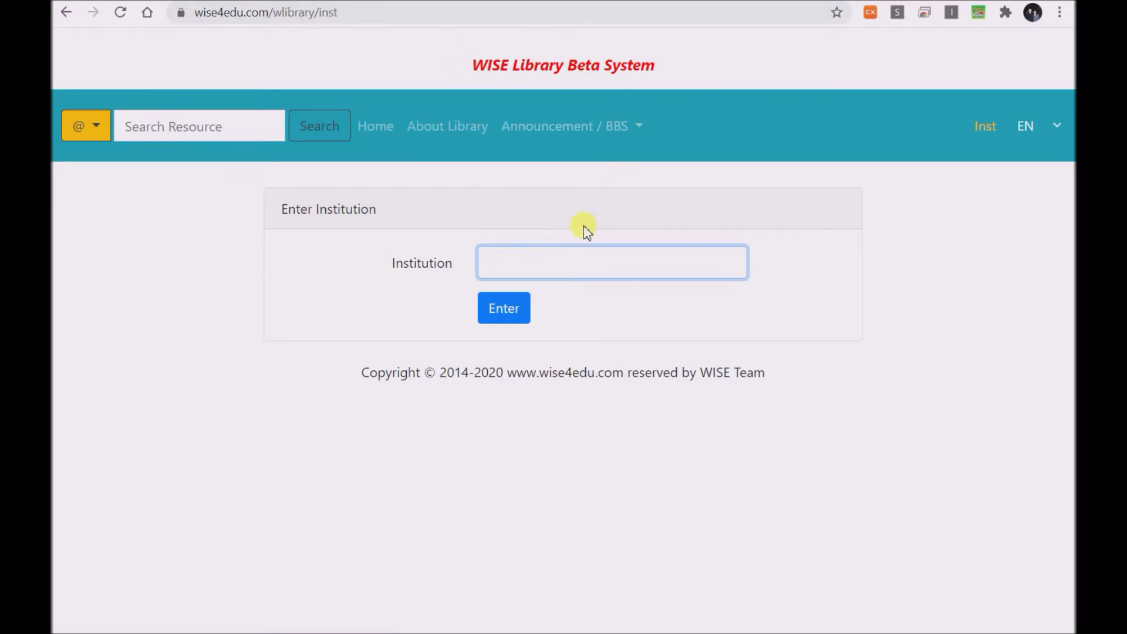
click(505, 262)
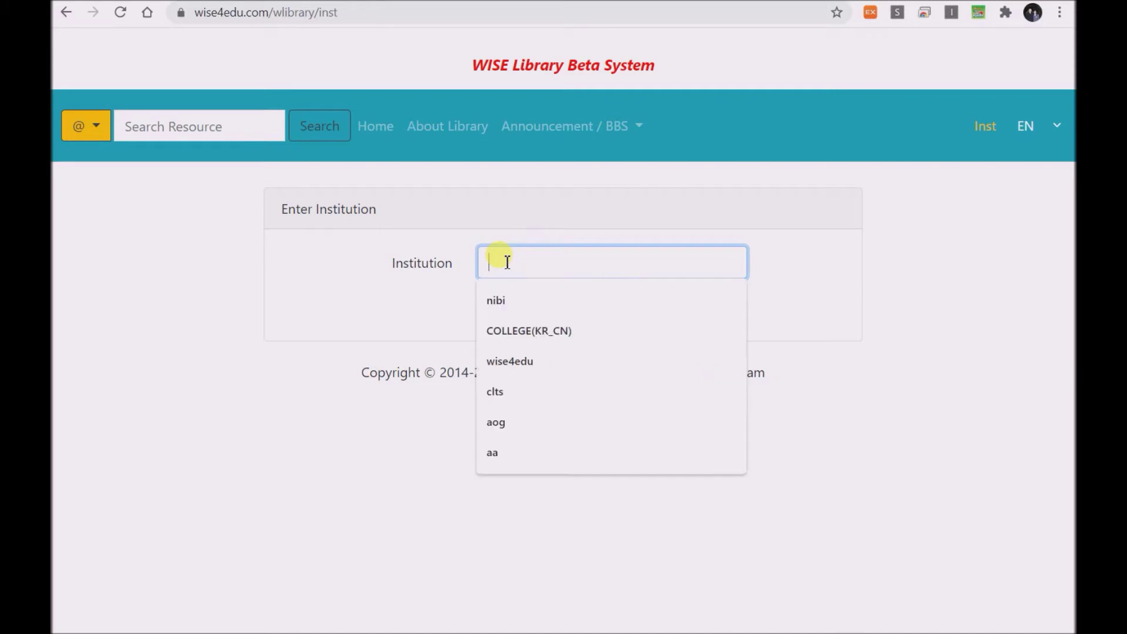
click(519, 361)
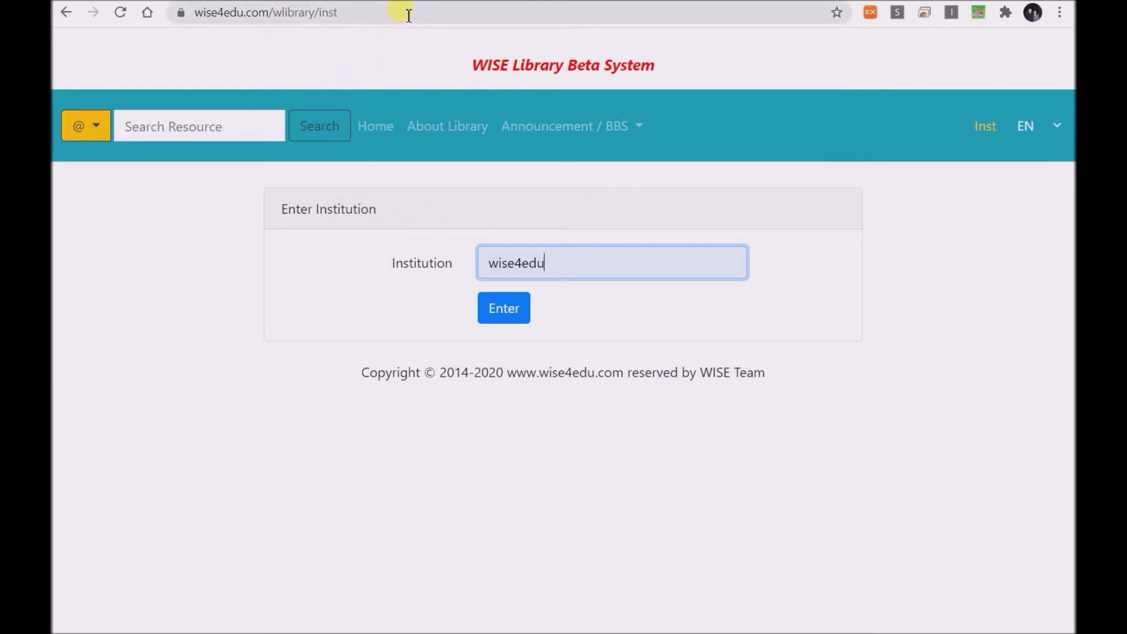
click(412, 13)
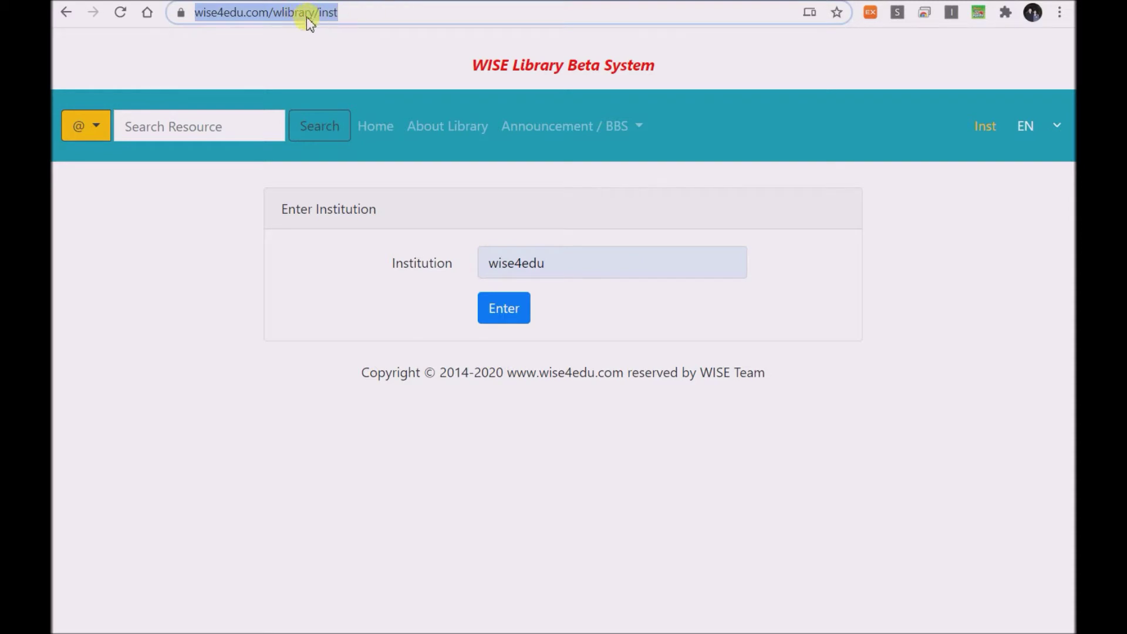
click(371, 21)
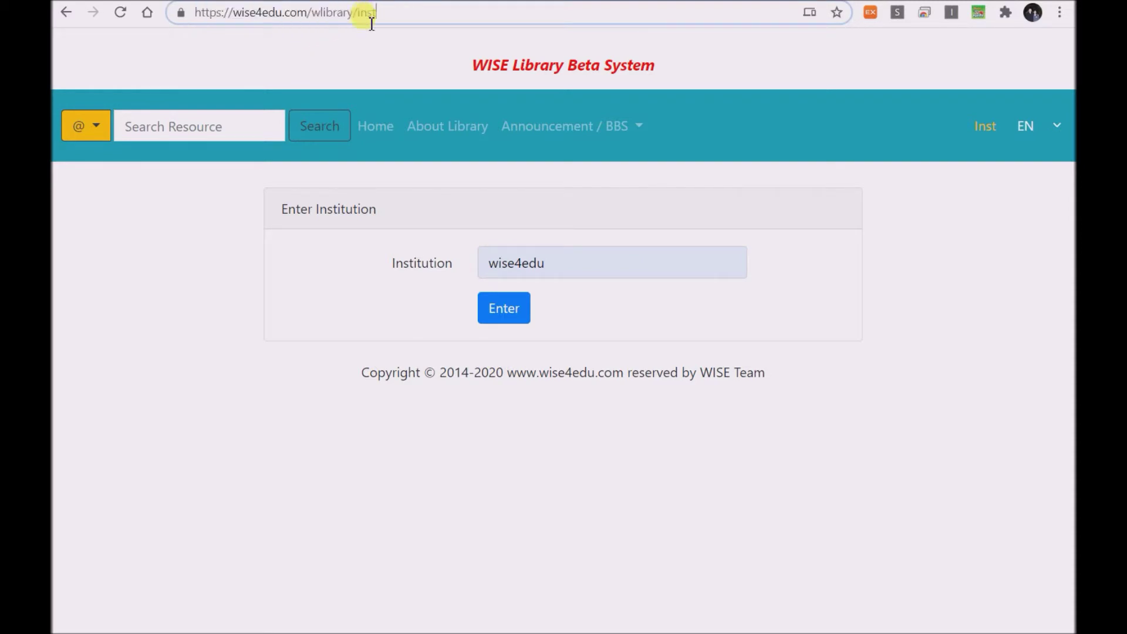
text(/)
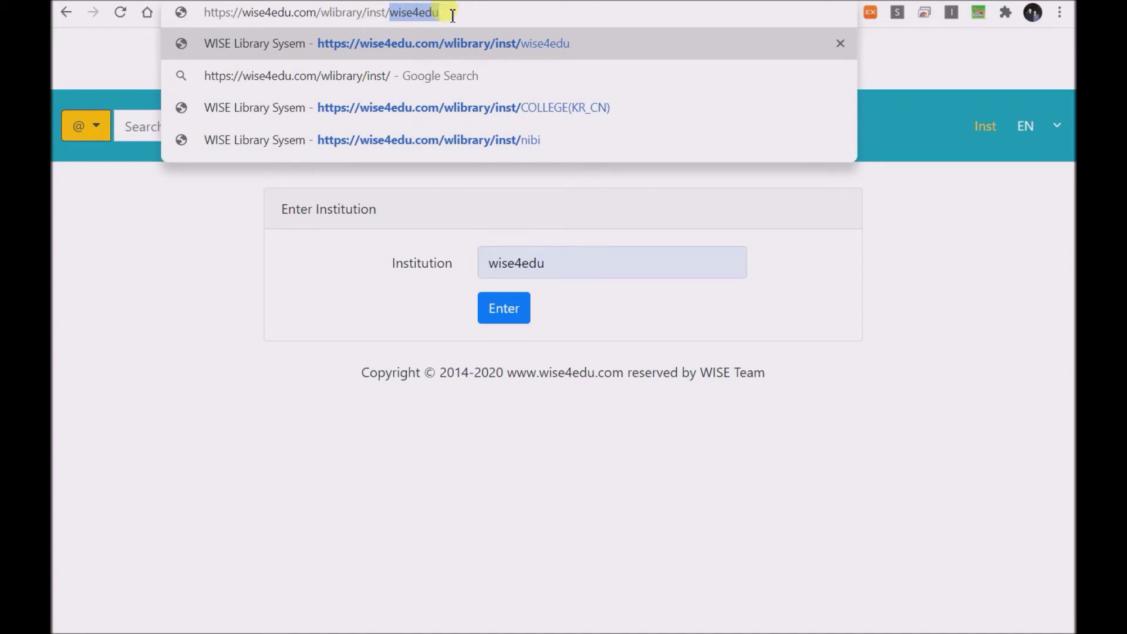
key(Return)
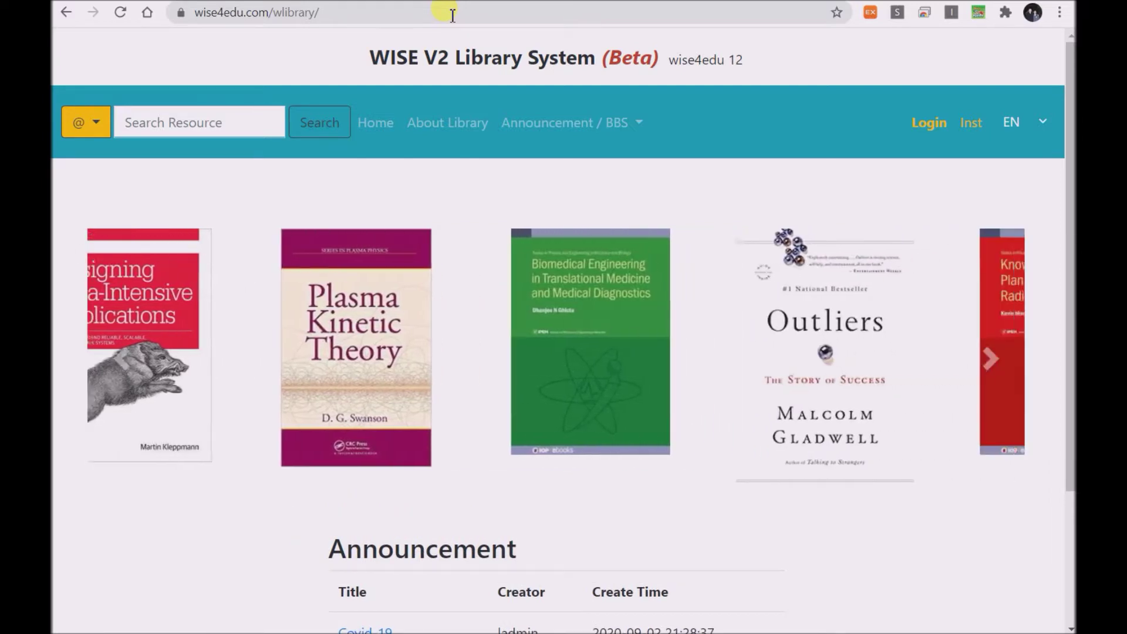
Log in to the library system as libadmin with the account password
click(930, 122)
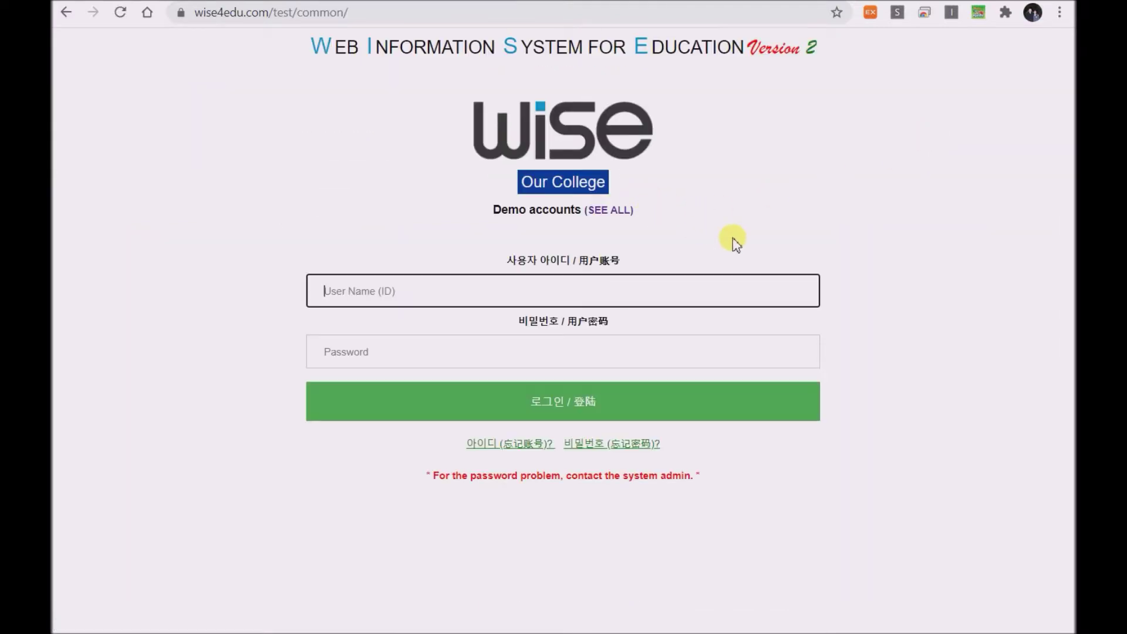
click(448, 293)
text(li)
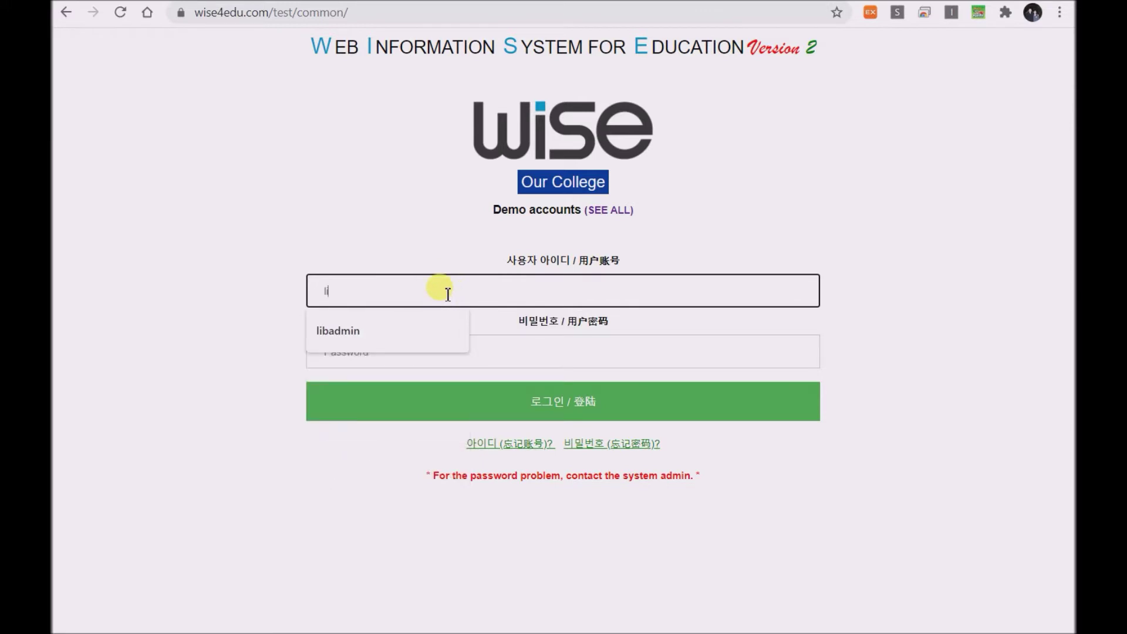
key(Down)
key(Return)
key(Tab)
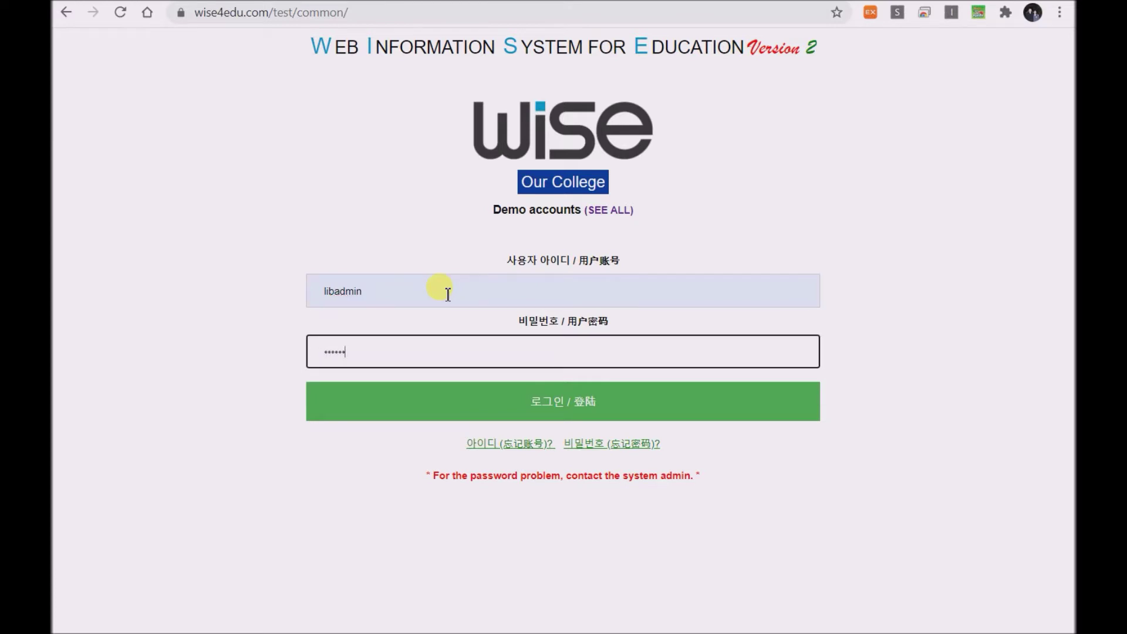
key(Return)
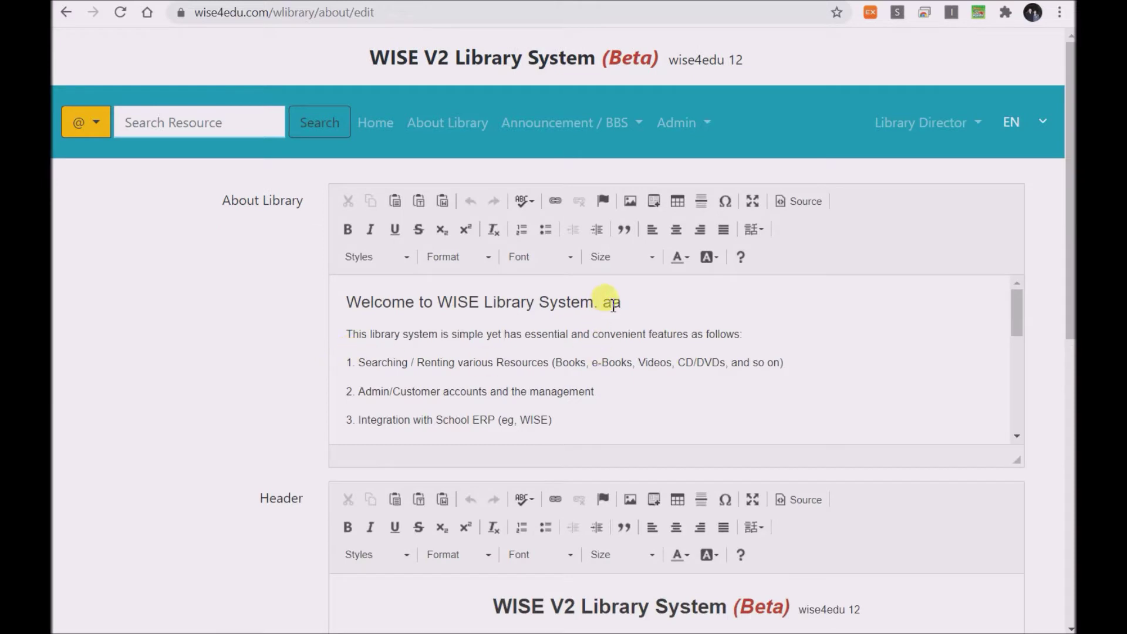
Replace the last word of the welcome heading in the About Library text with "eqwew"
double_click(611, 301)
text(eqwew)
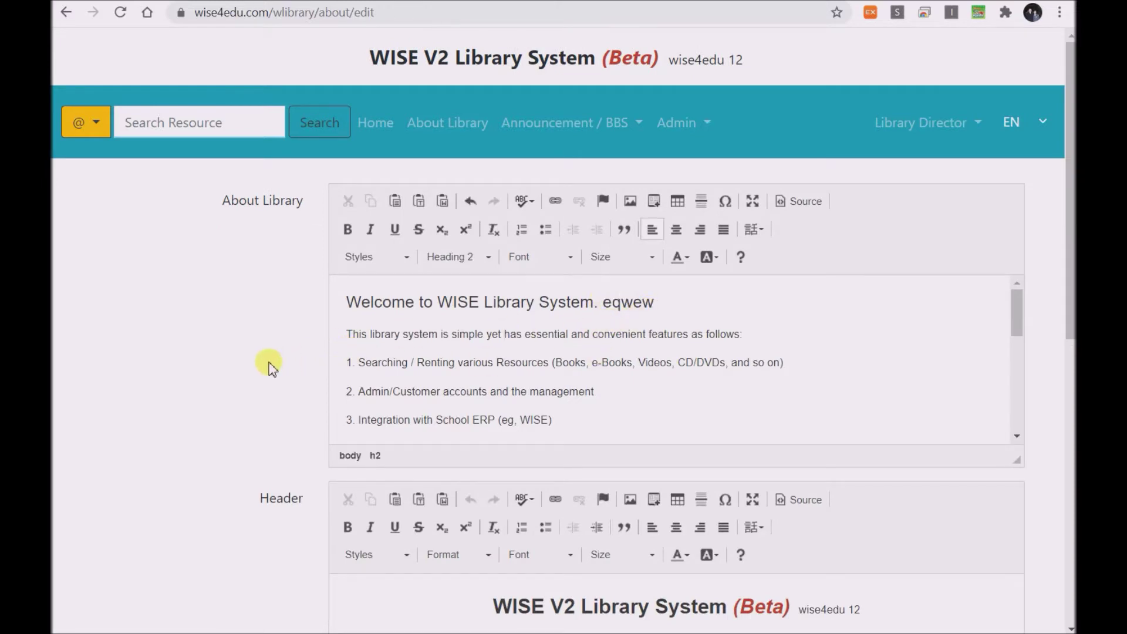
Replace the number after wise4edu in the Header text with 3434 and submit the library information
scroll(264, 364, down, 3)
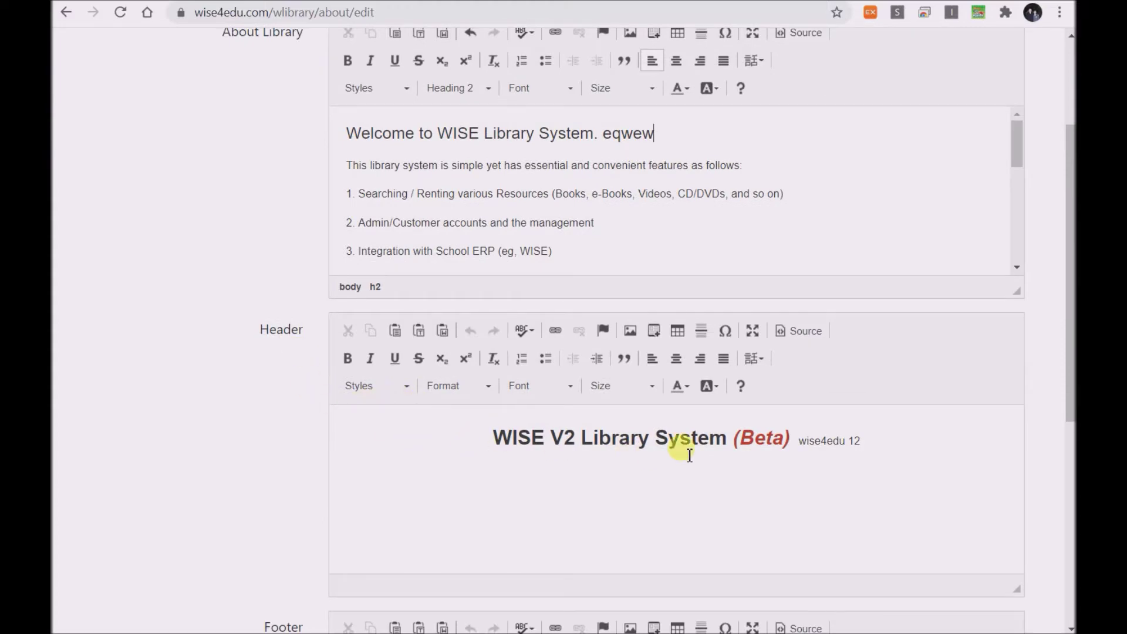
scroll(772, 425, up, 3)
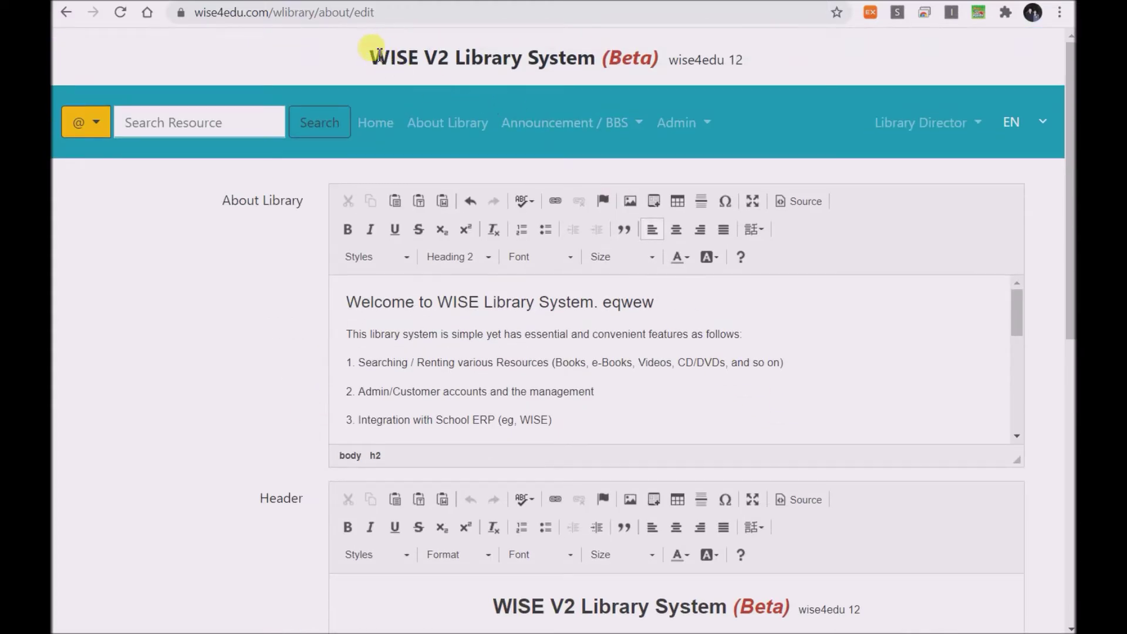
scroll(733, 352, down, 5)
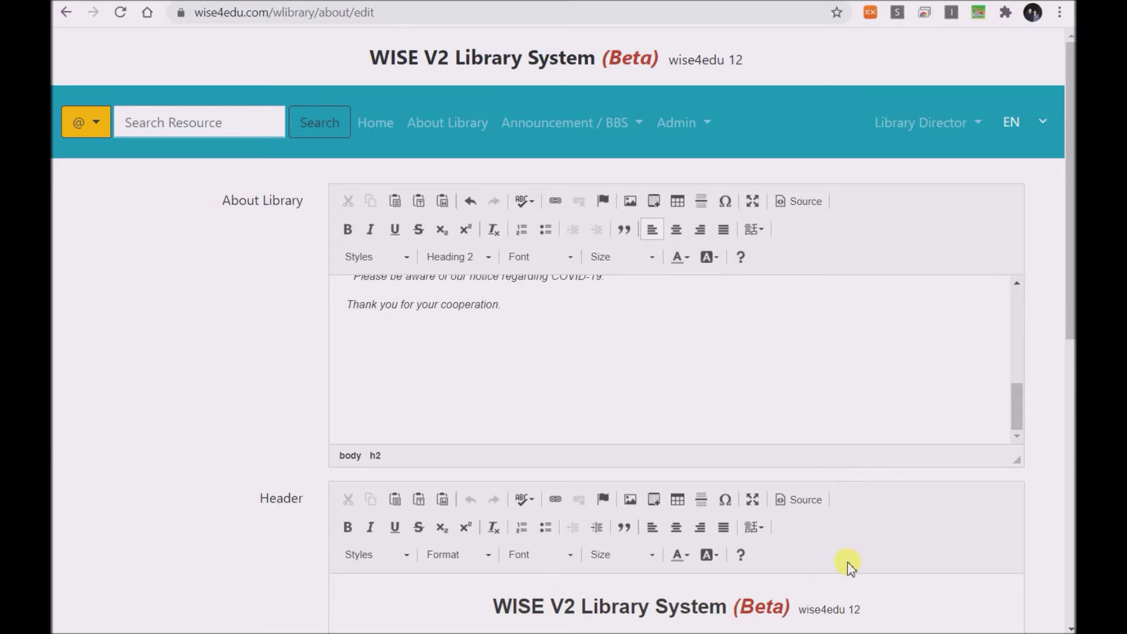
scroll(842, 565, down, 4)
click(861, 356)
double_click(861, 356)
text(3434)
scroll(389, 434, down, 4)
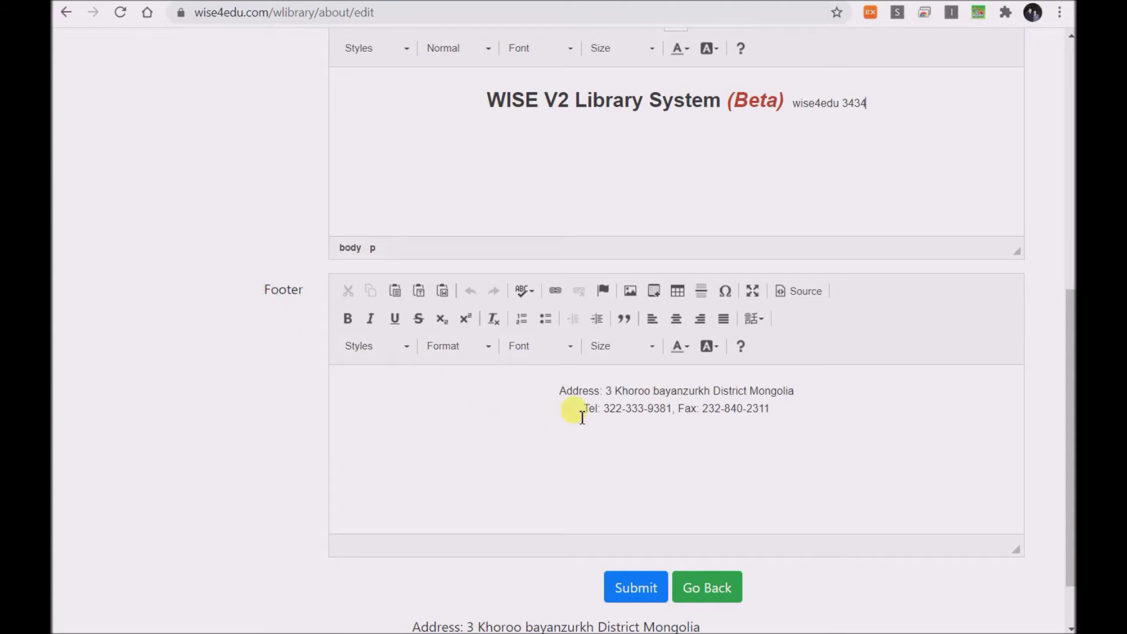
scroll(679, 392, down, 1)
click(638, 516)
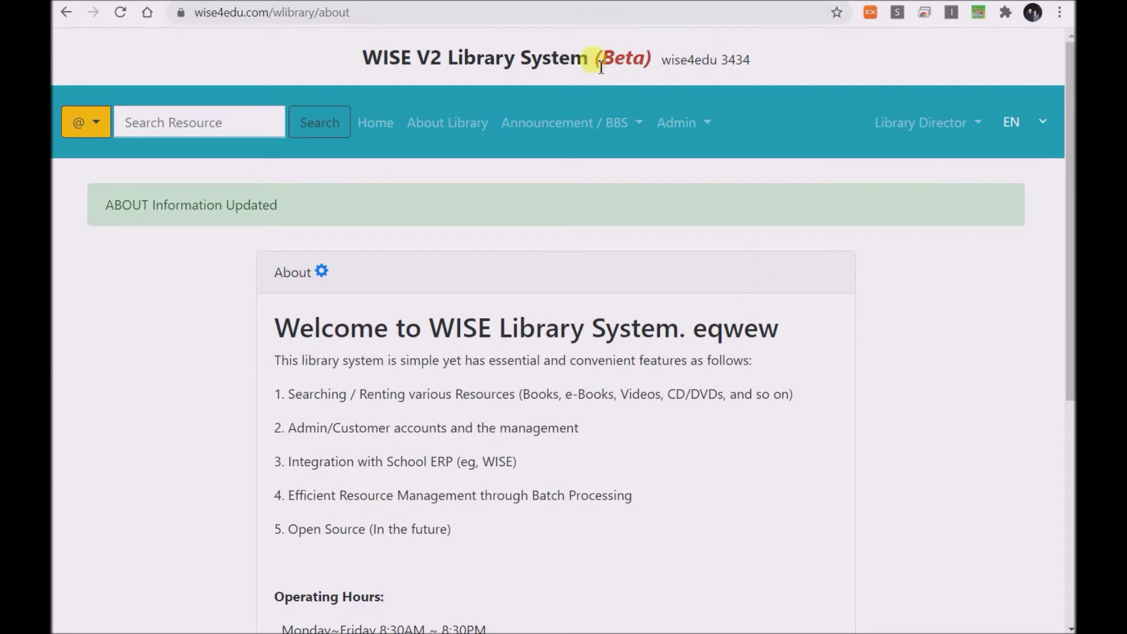
Open the announcement list, view the edit form of the Covid-19 announcement, and go back without changing it
scroll(536, 410, down, 5)
scroll(536, 410, up, 5)
scroll(535, 411, down, 2)
scroll(446, 339, up, 2)
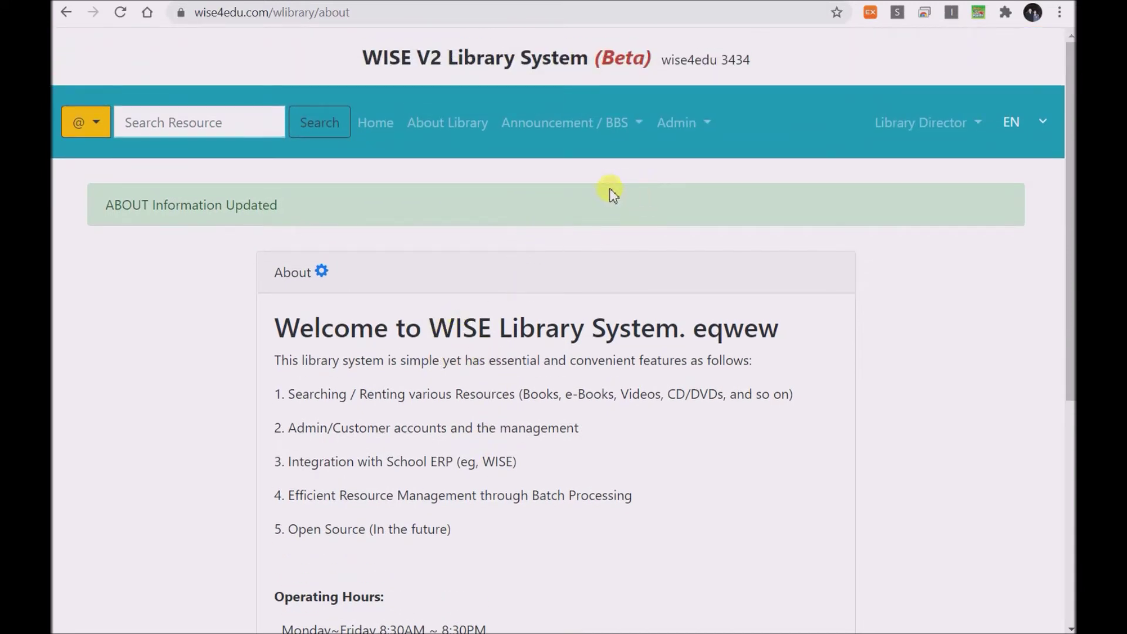
click(573, 121)
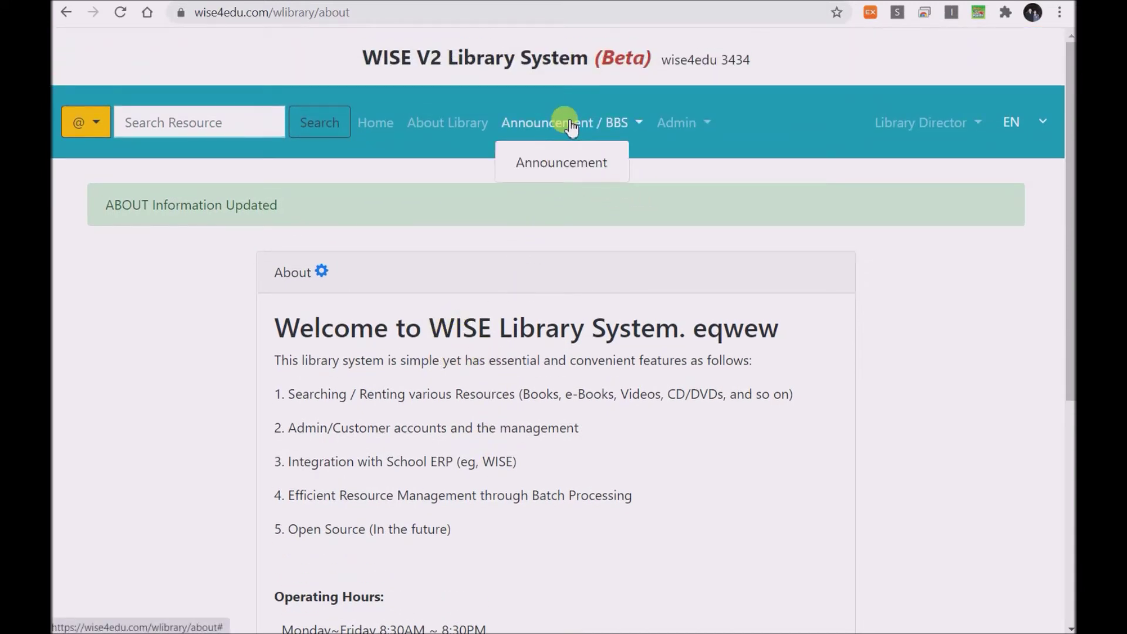
click(568, 164)
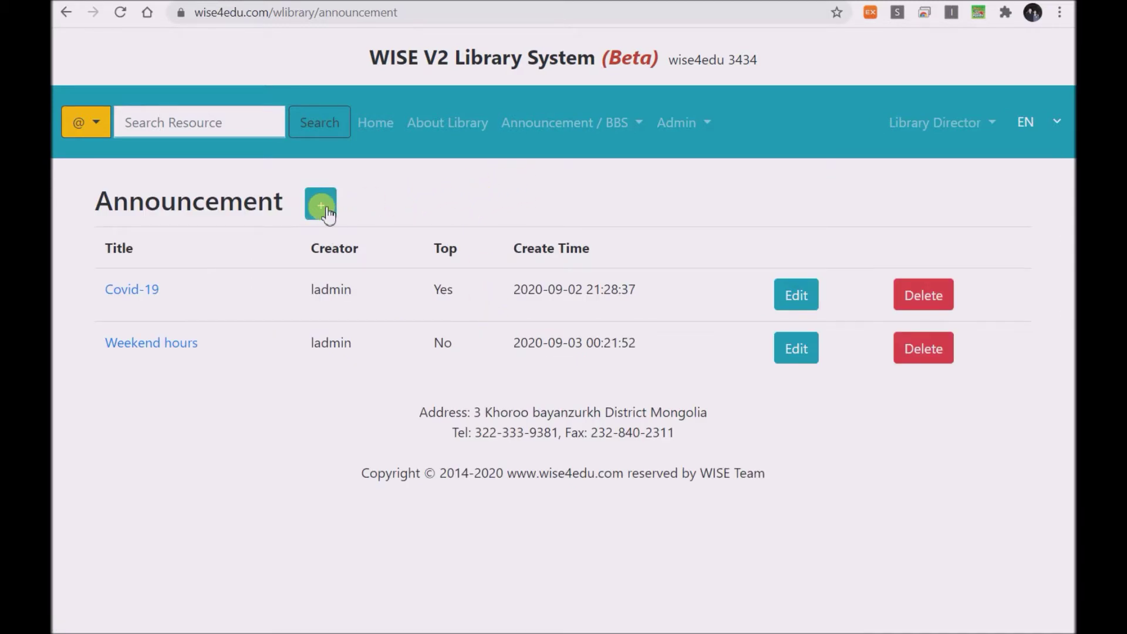
click(799, 296)
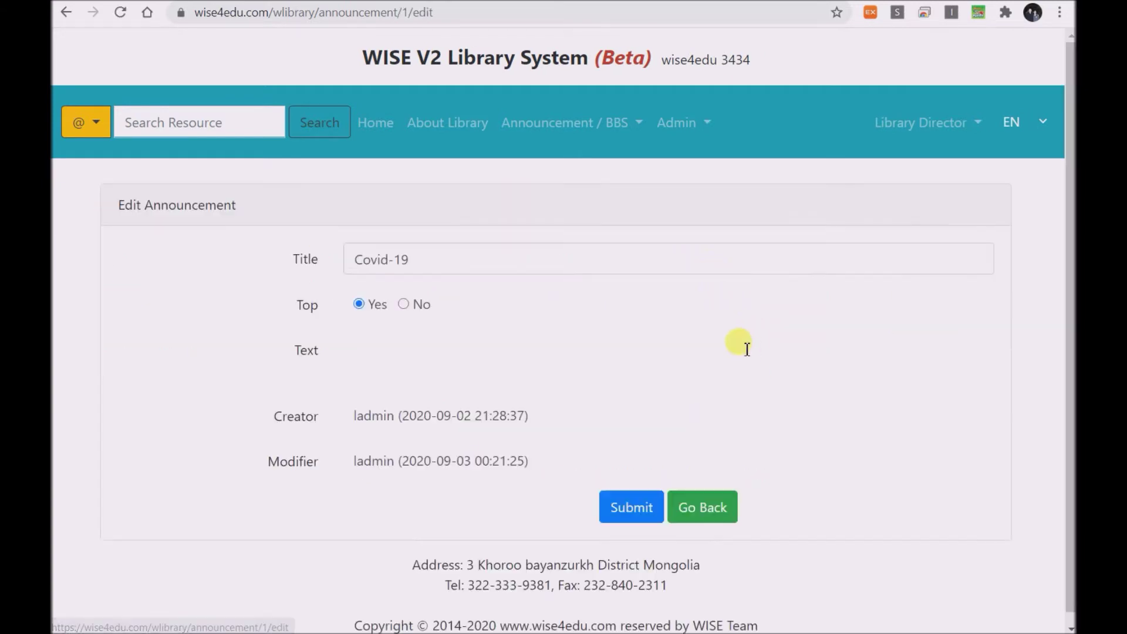
scroll(714, 329, down, 4)
click(696, 503)
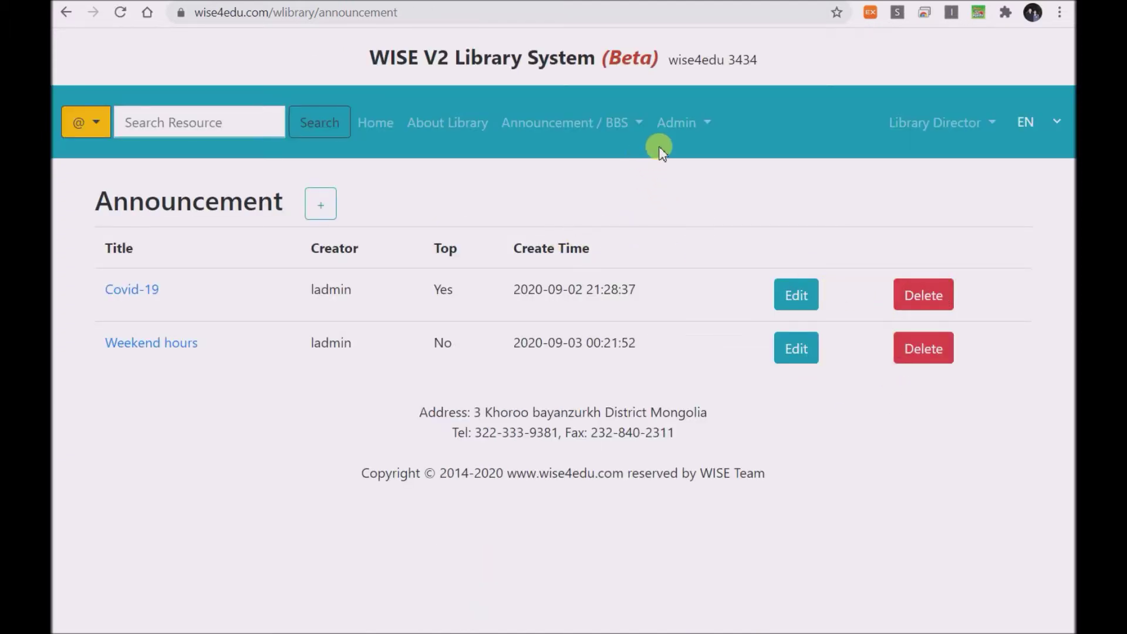
click(687, 132)
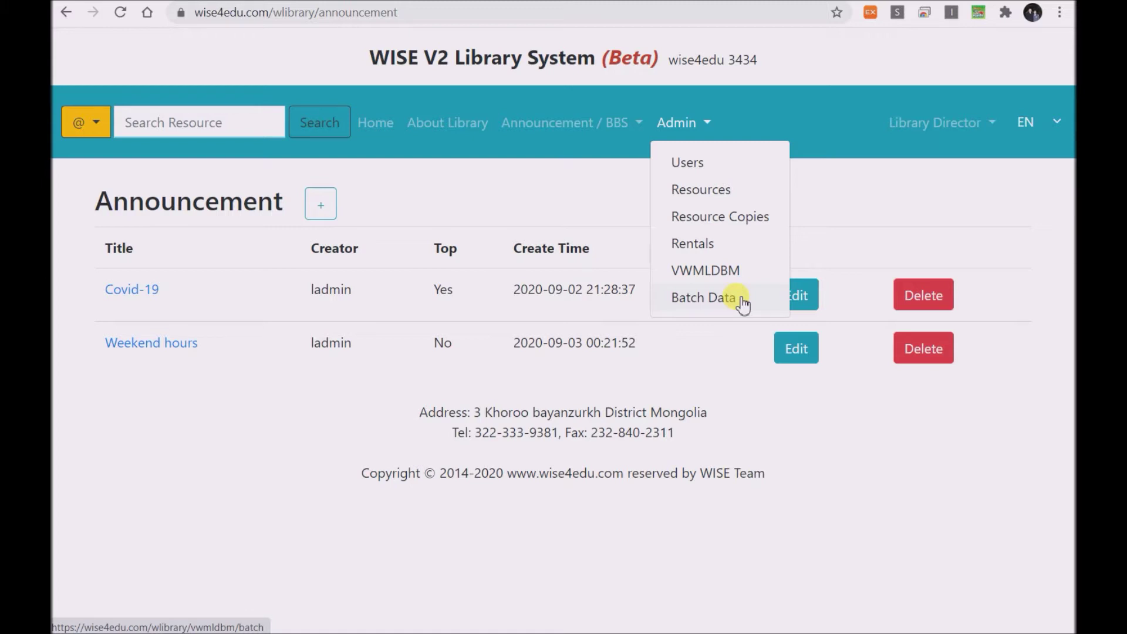
click(885, 181)
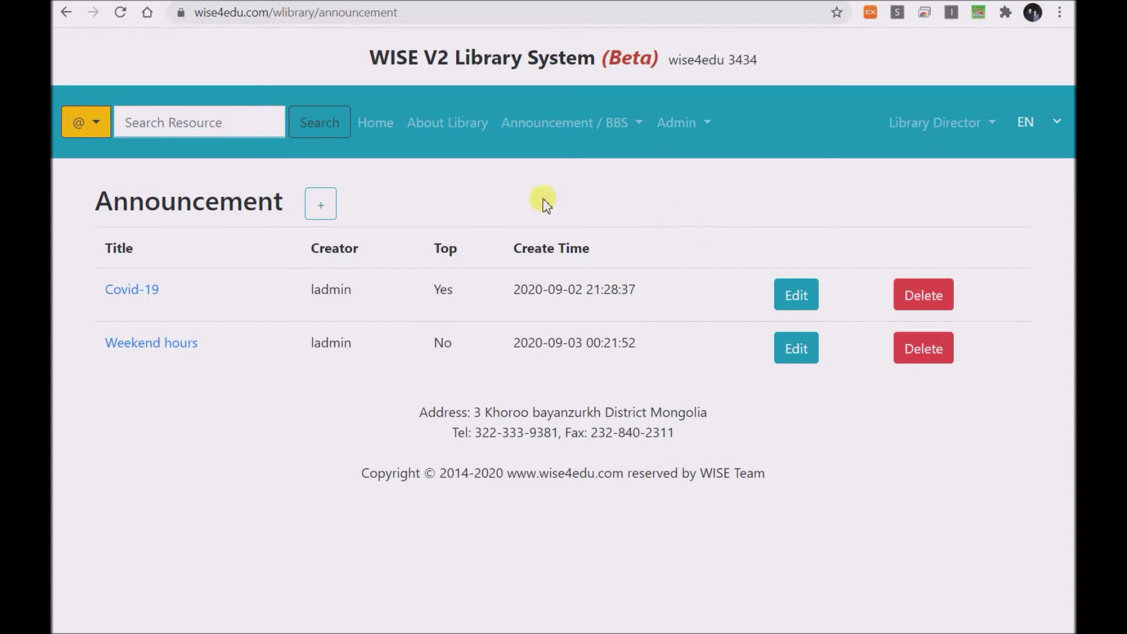
Open the user list from the home page's user count and examine its Type and Category filter options
click(384, 125)
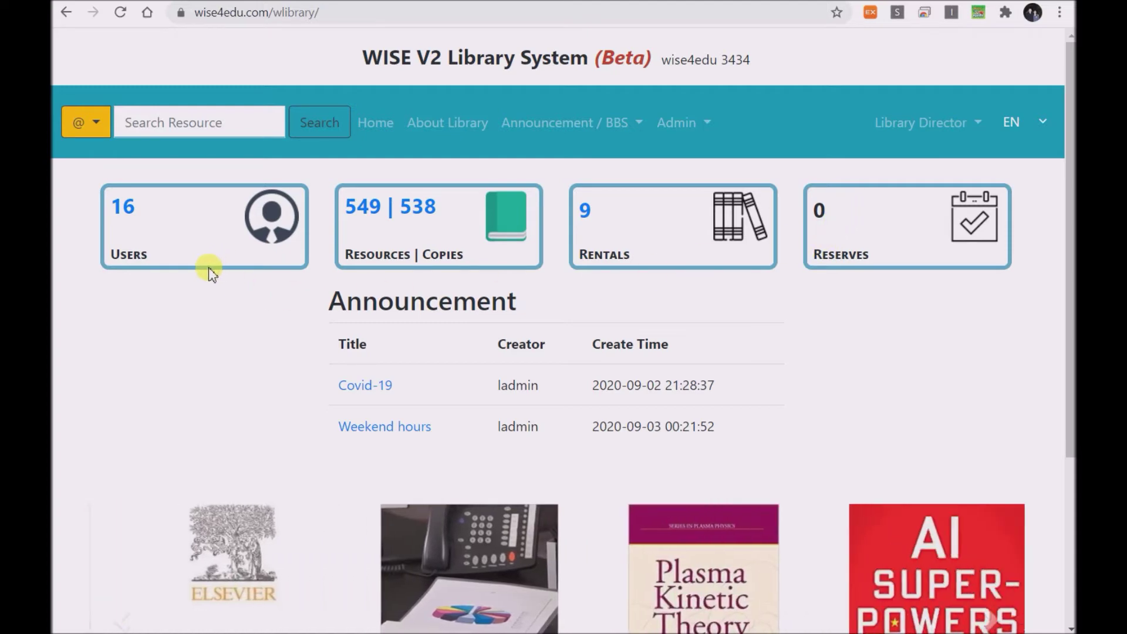
click(133, 215)
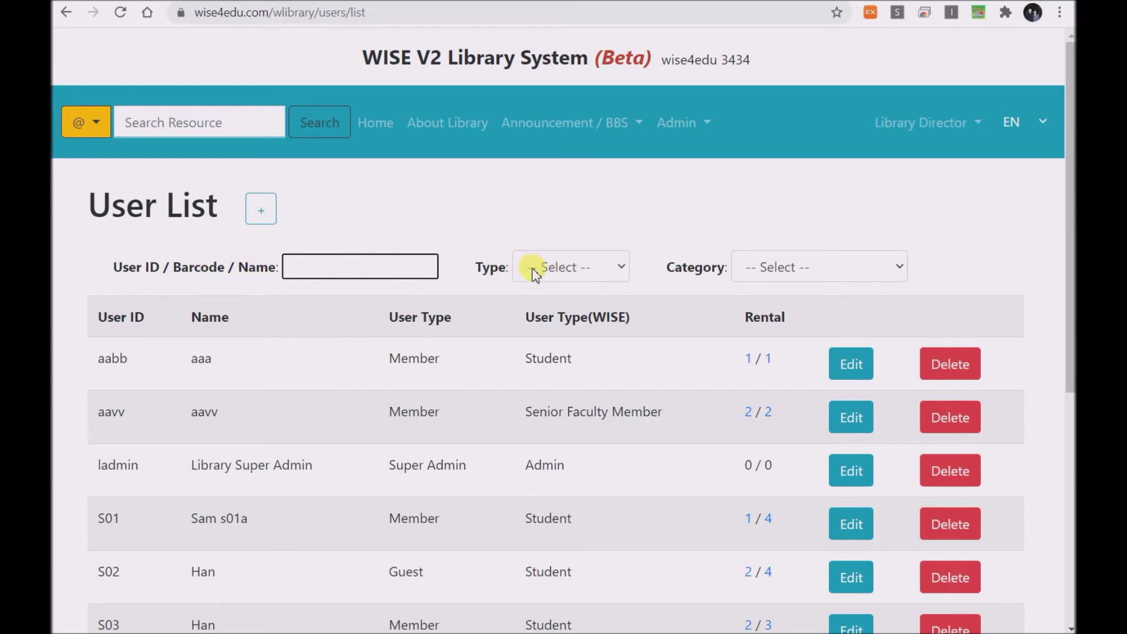
click(557, 270)
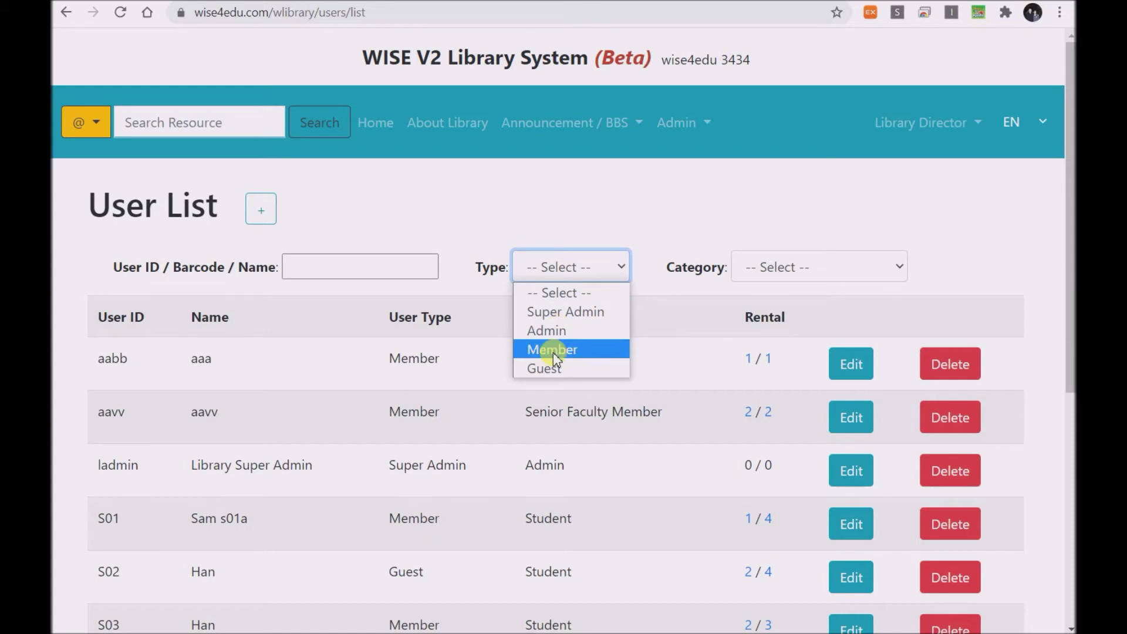
click(812, 270)
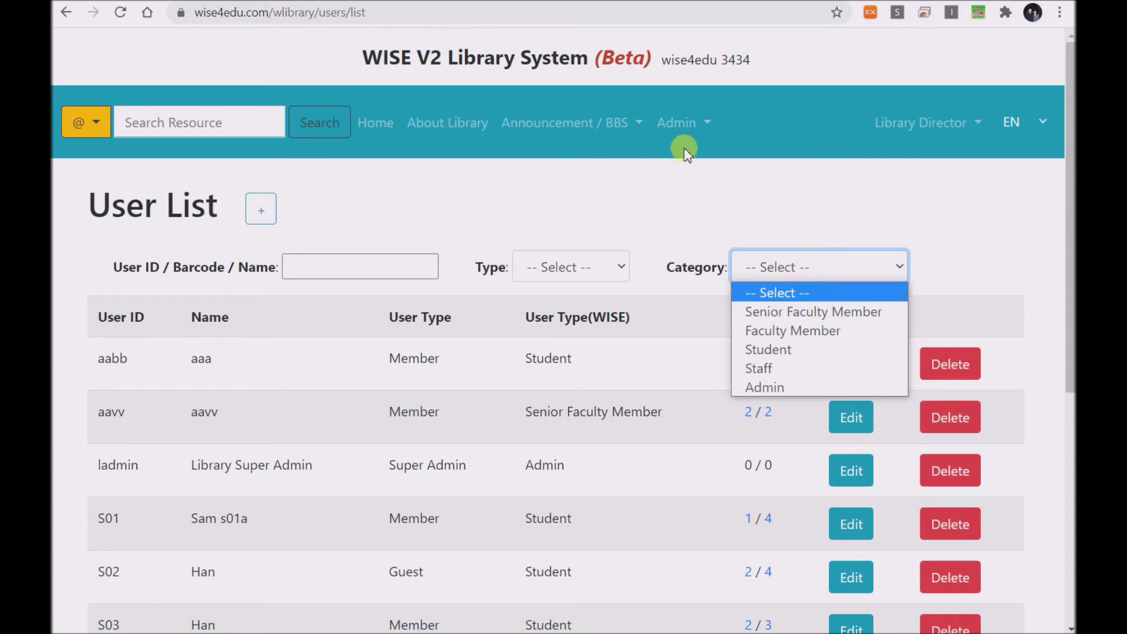
click(675, 124)
click(675, 124)
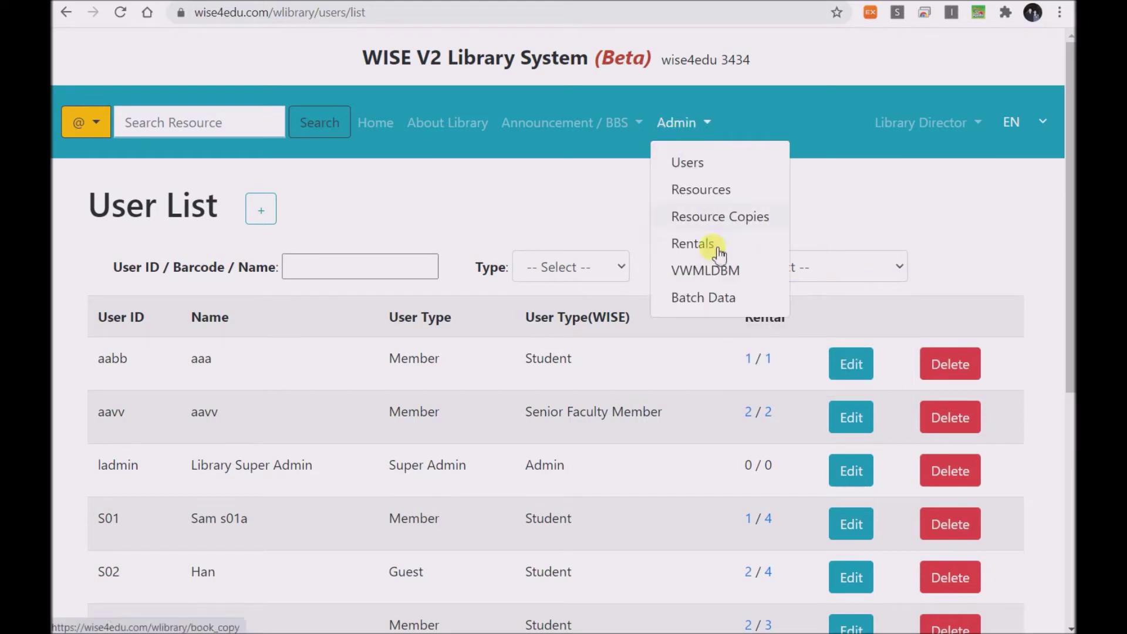
click(813, 274)
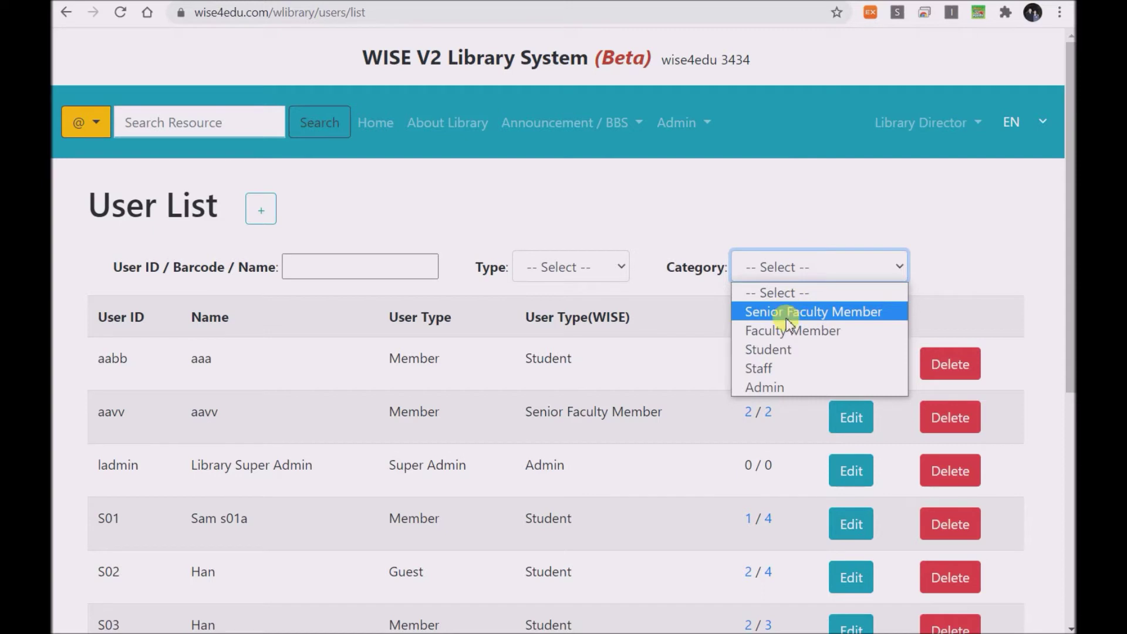
click(738, 228)
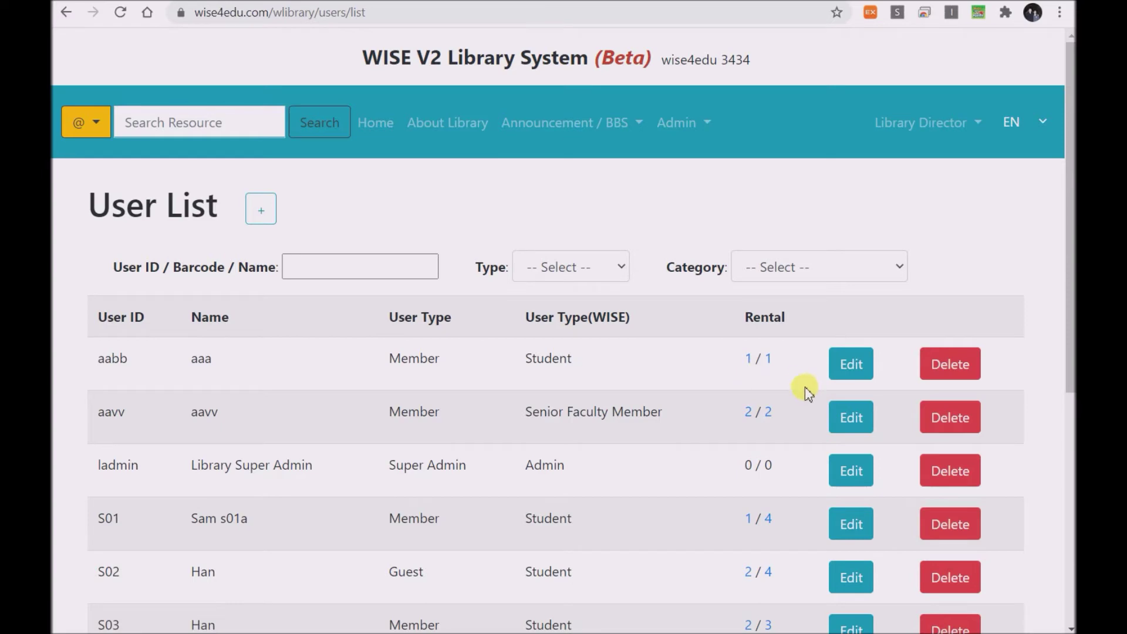
View the current rental of the user listed below the Library Super Admin, check its Rent Status options, and return to the user list without changes
scroll(790, 380, down, 1)
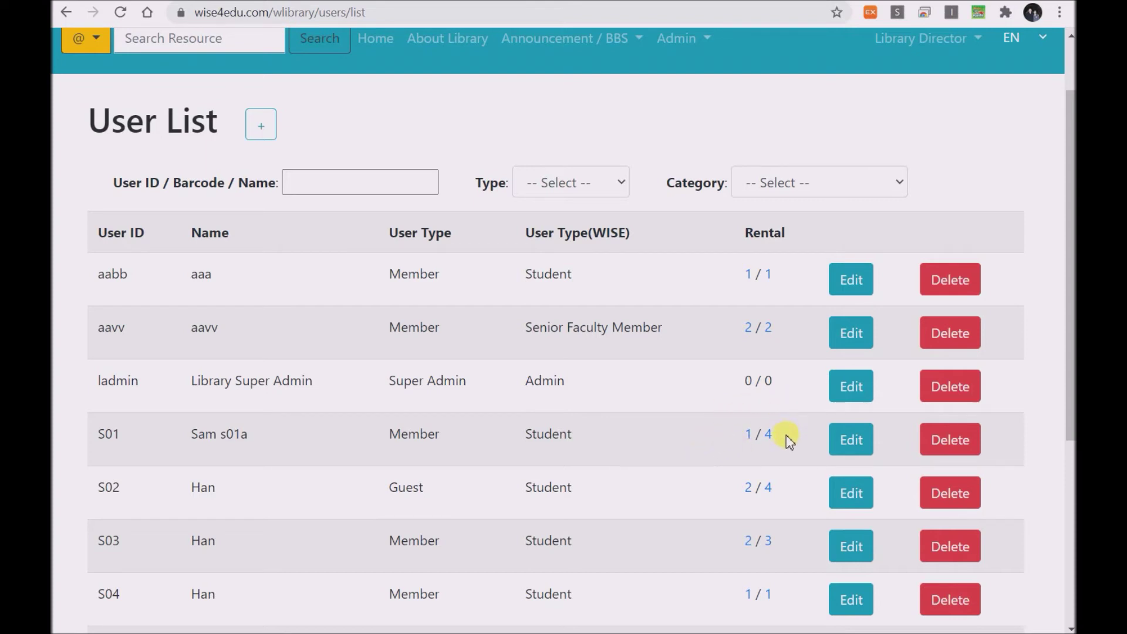
click(749, 439)
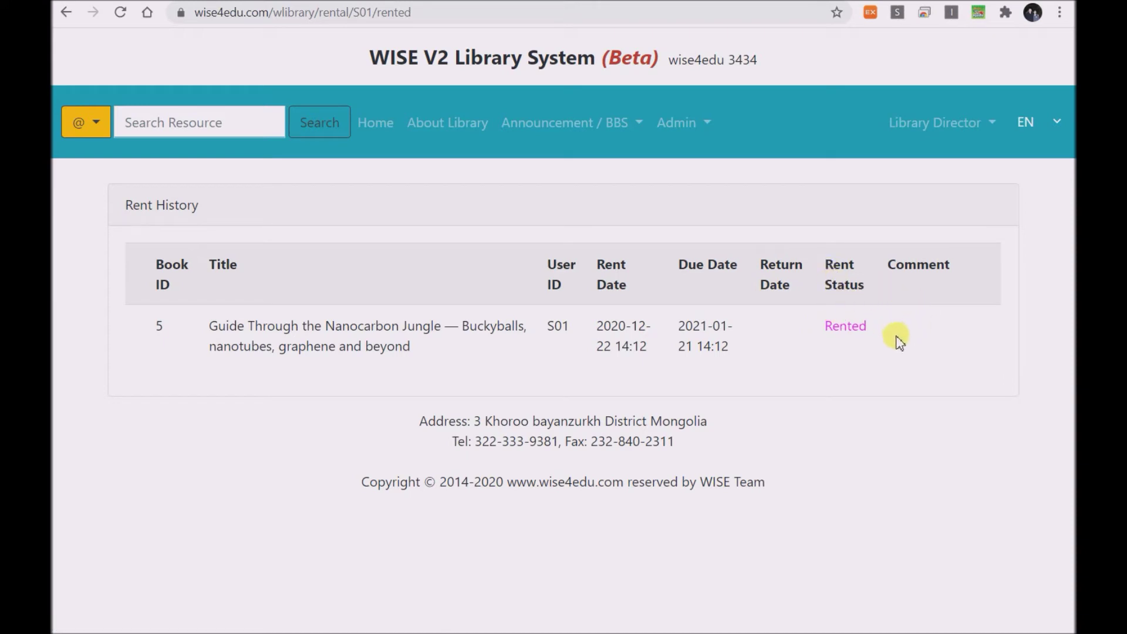
click(857, 327)
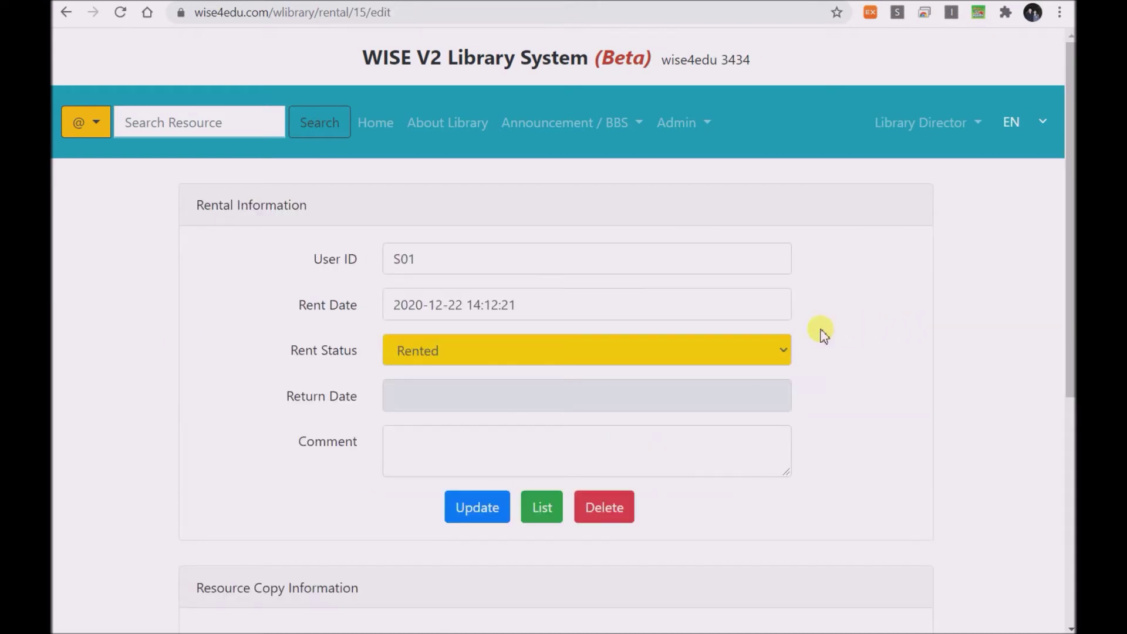
click(537, 358)
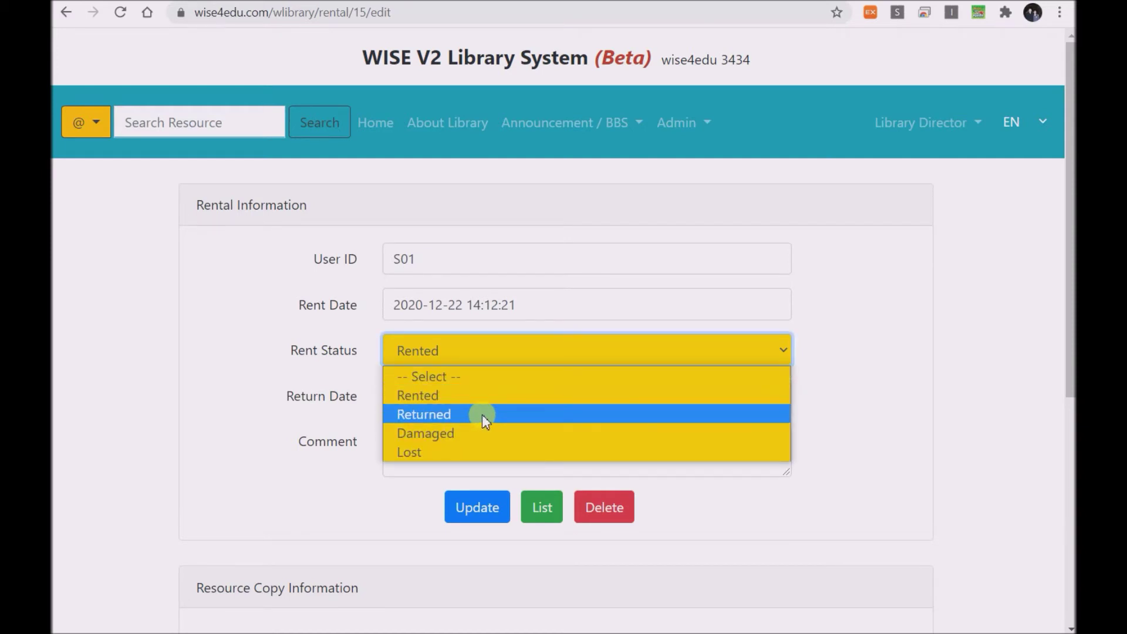
click(270, 359)
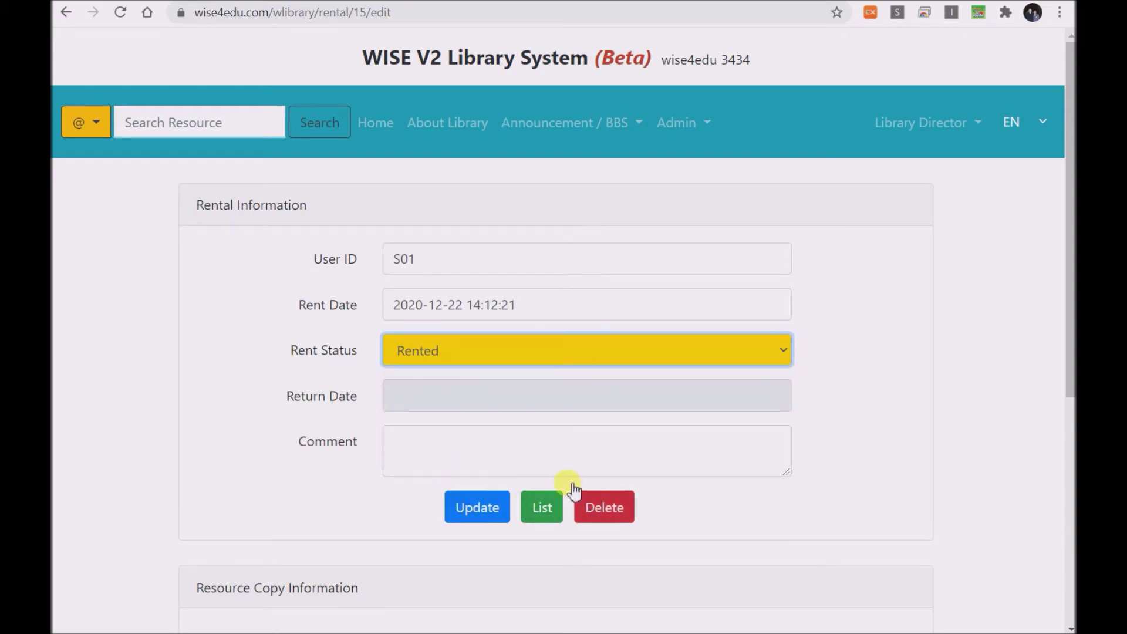
click(65, 12)
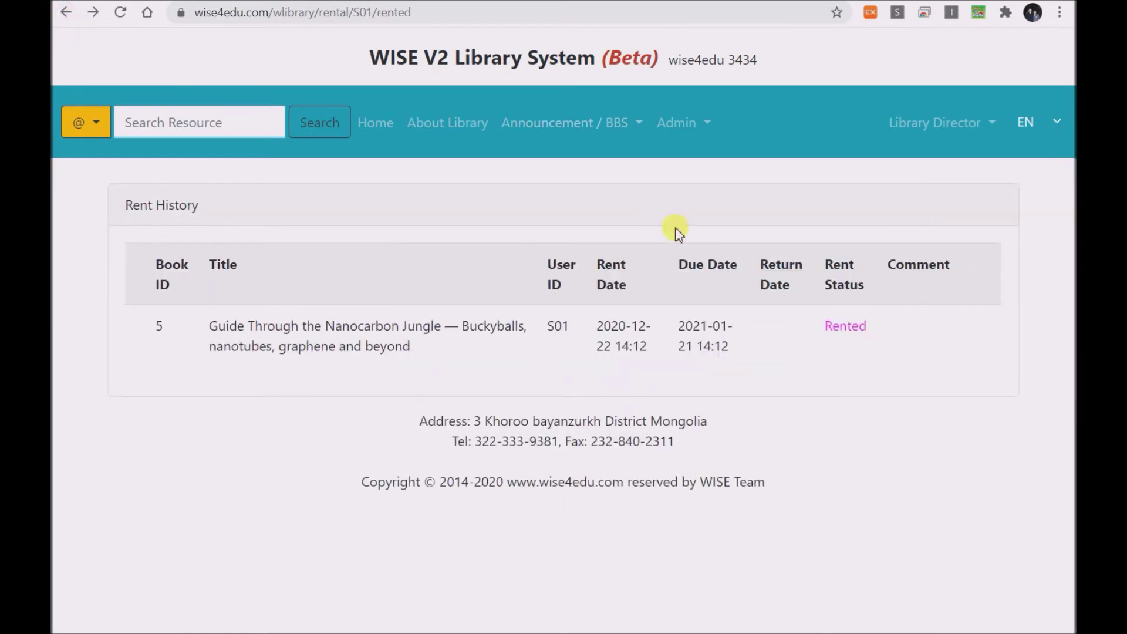
click(68, 14)
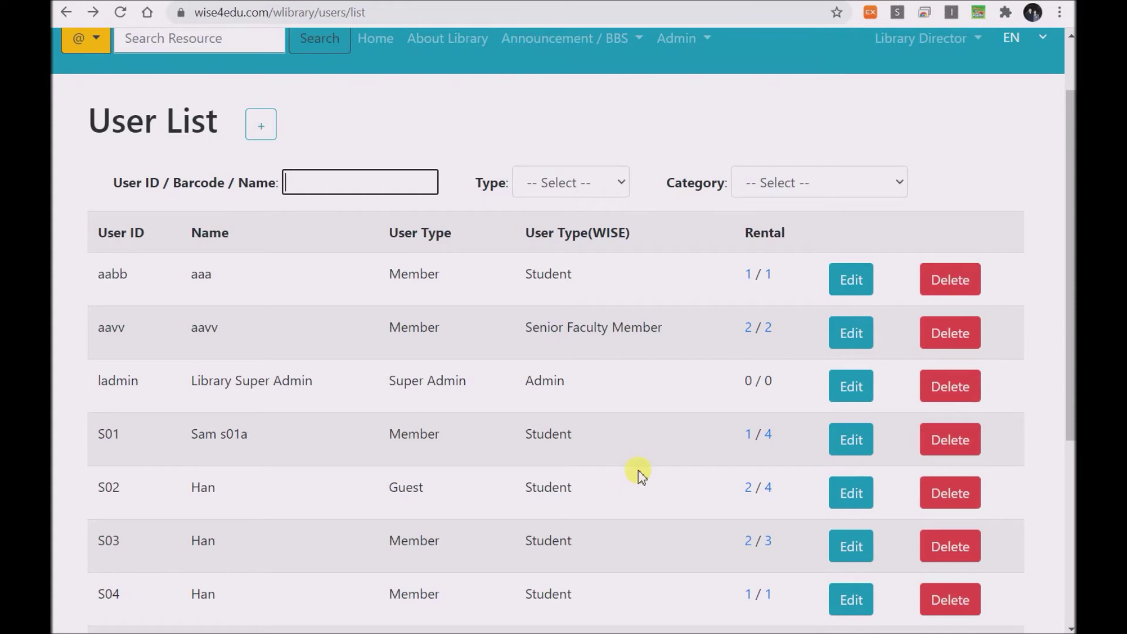
Examine the full rent history of the user listed below the Library Super Admin and return to the user list
click(768, 435)
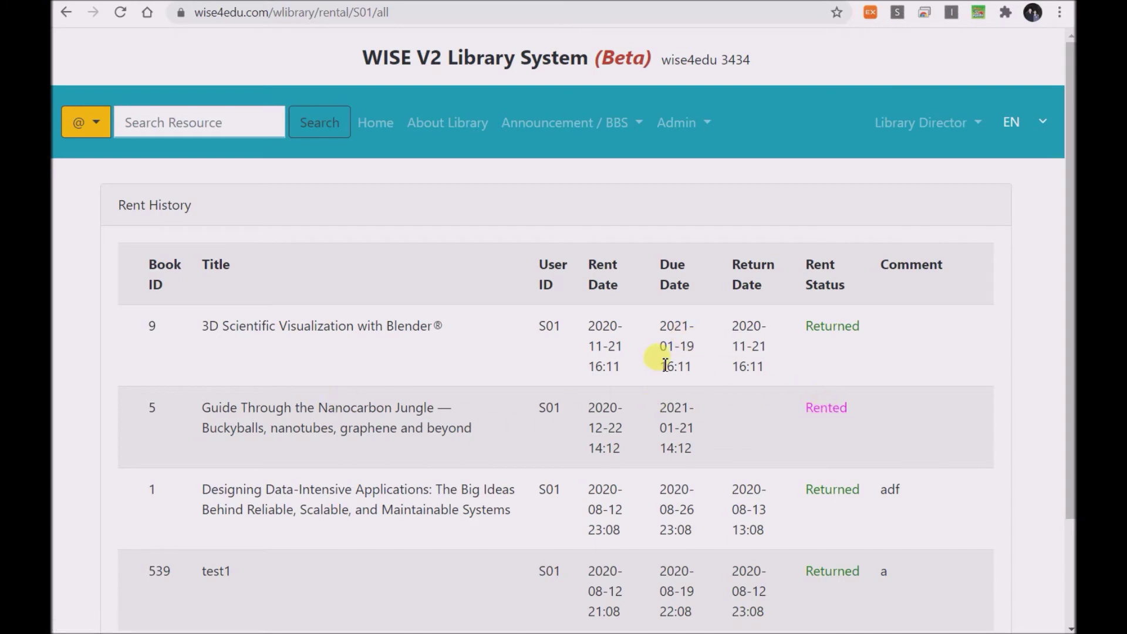
scroll(663, 361, down, 1)
scroll(630, 331, up, 1)
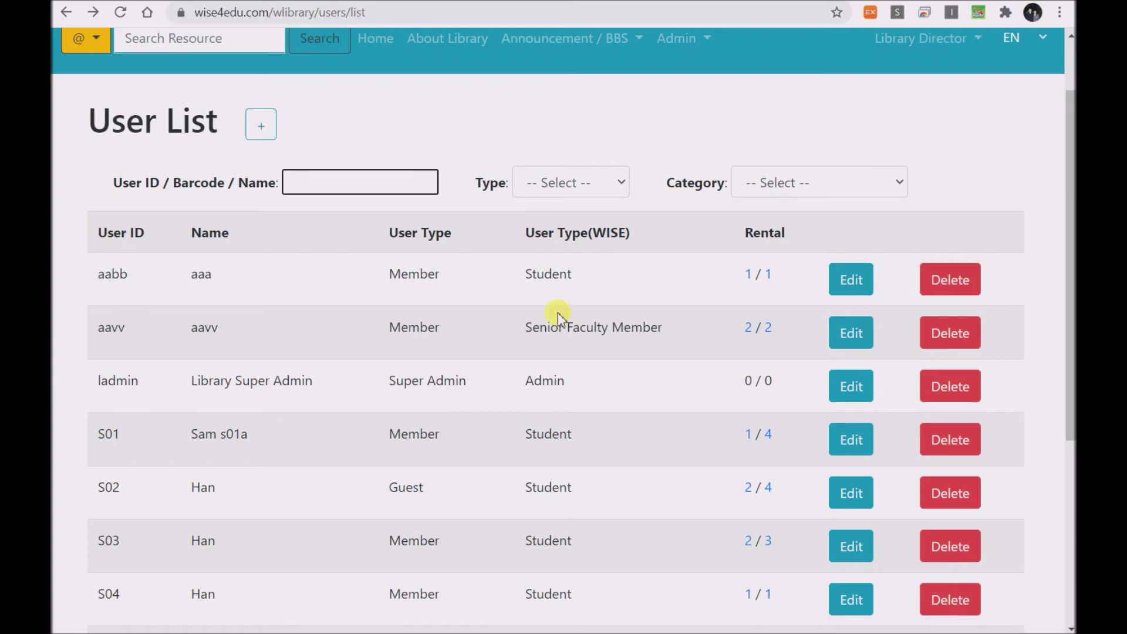
Open the profile edit form of the Senior Faculty Member user, review its fields, and return to the user list without changes
click(850, 330)
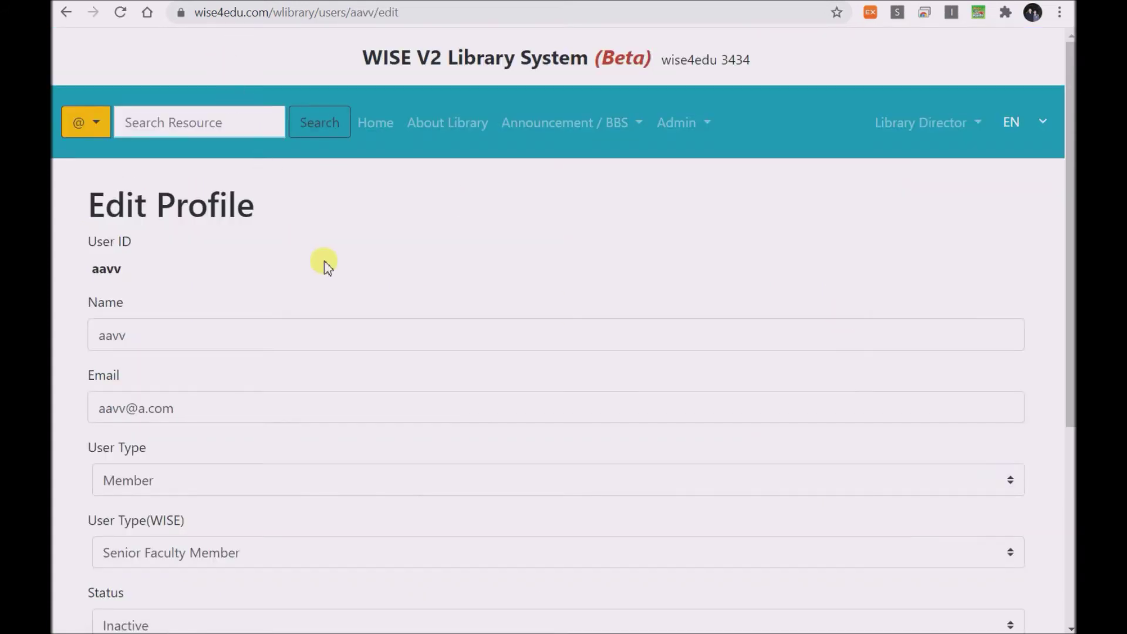
scroll(326, 267, down, 5)
scroll(377, 337, up, 6)
scroll(209, 372, down, 4)
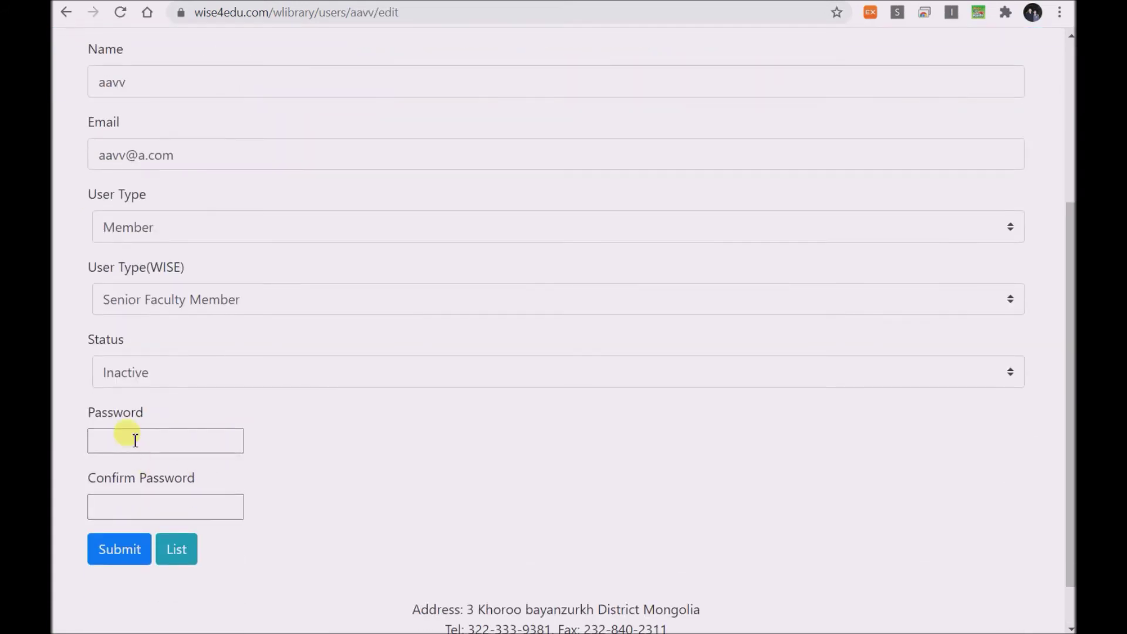
click(182, 550)
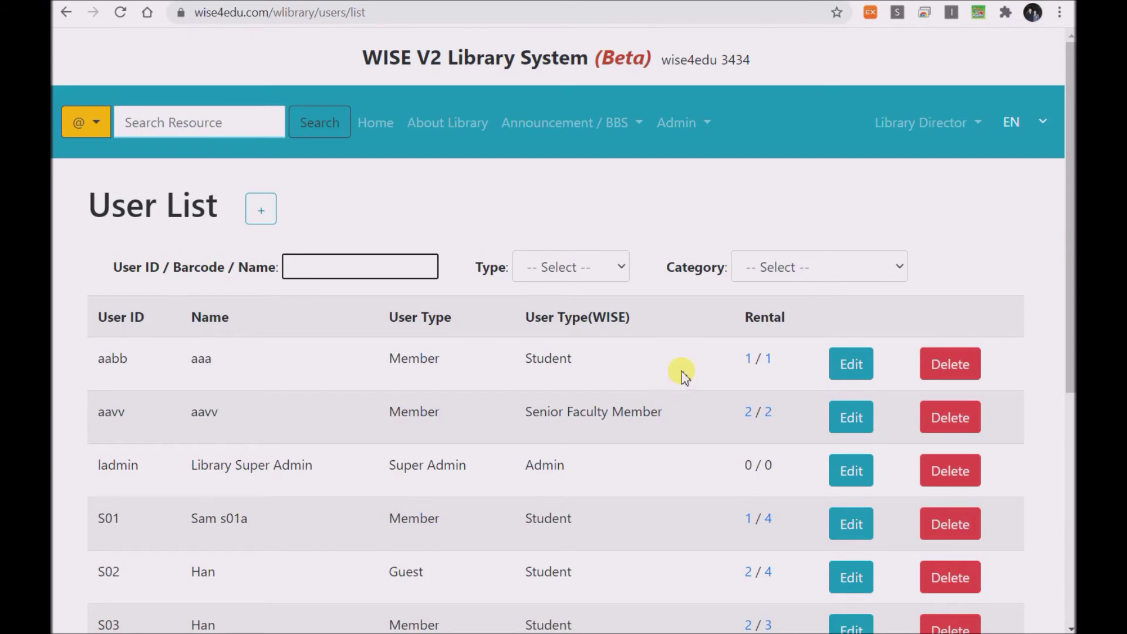
Look through the first page of the user list and return to the library home page
scroll(528, 349, down, 6)
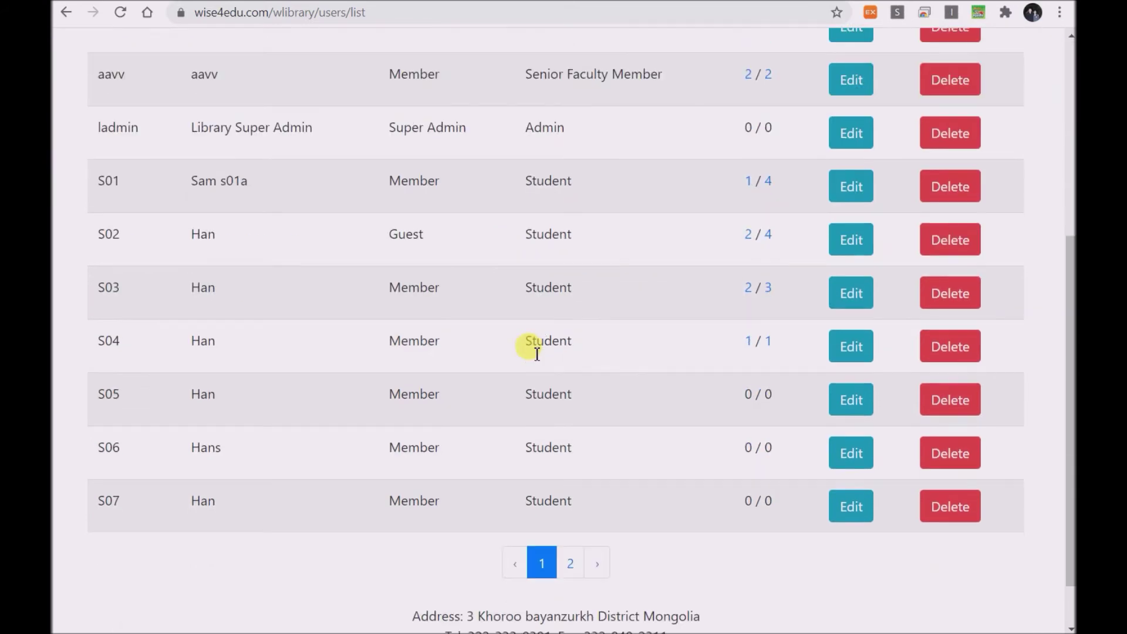
scroll(534, 361, up, 5)
scroll(537, 361, up, 2)
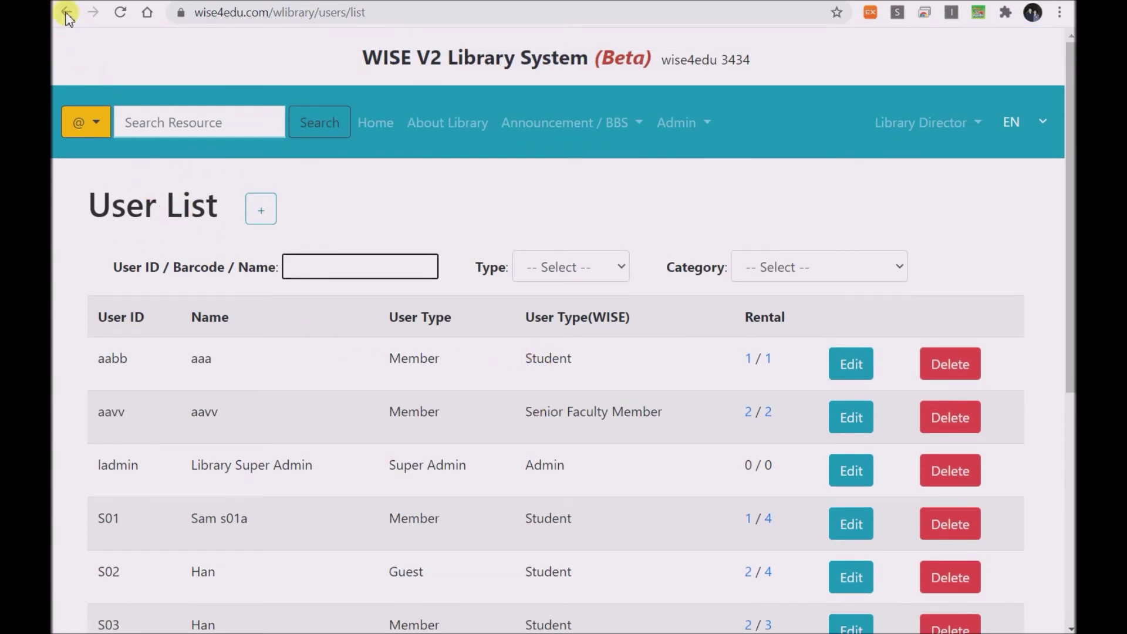
scroll(428, 241, up, 5)
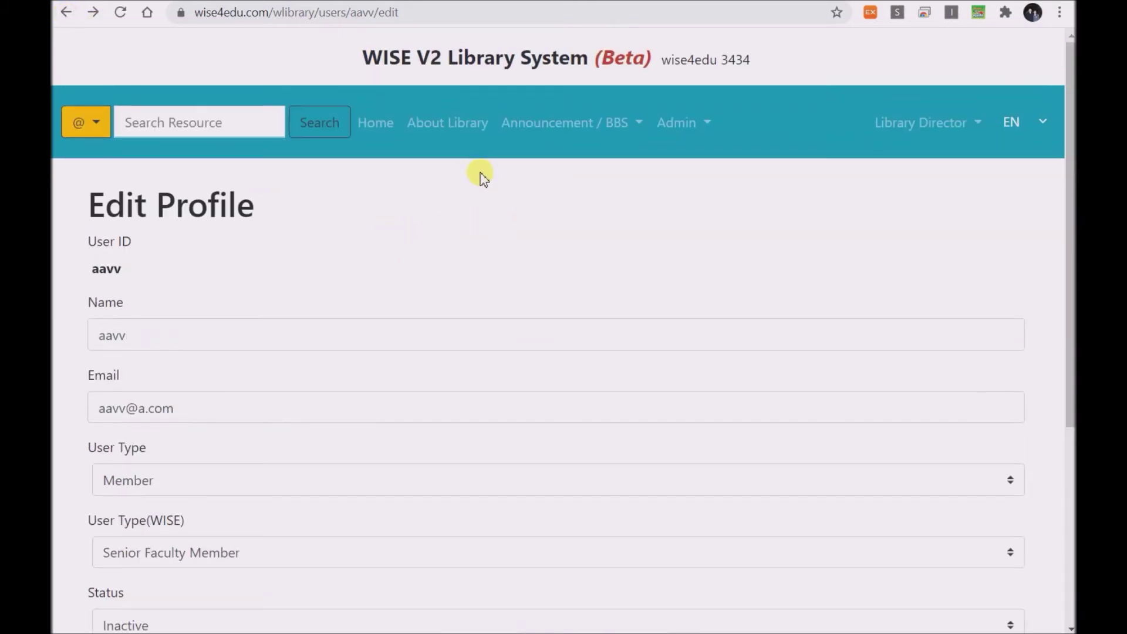
click(370, 125)
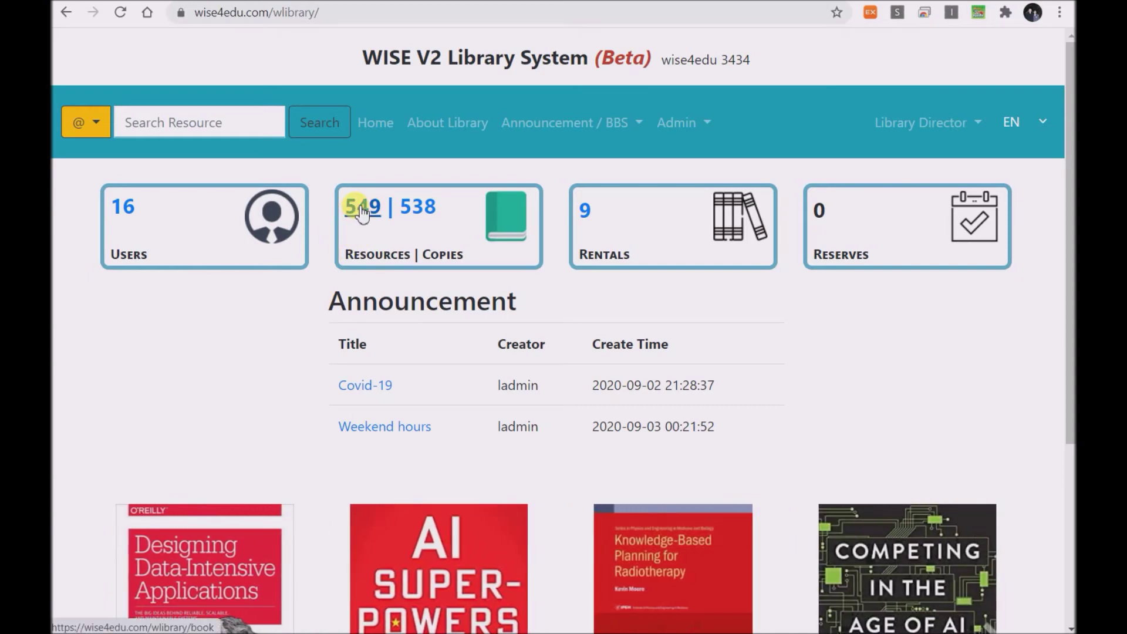
Open the resource list from the home page's resource count and look through its first page
click(362, 213)
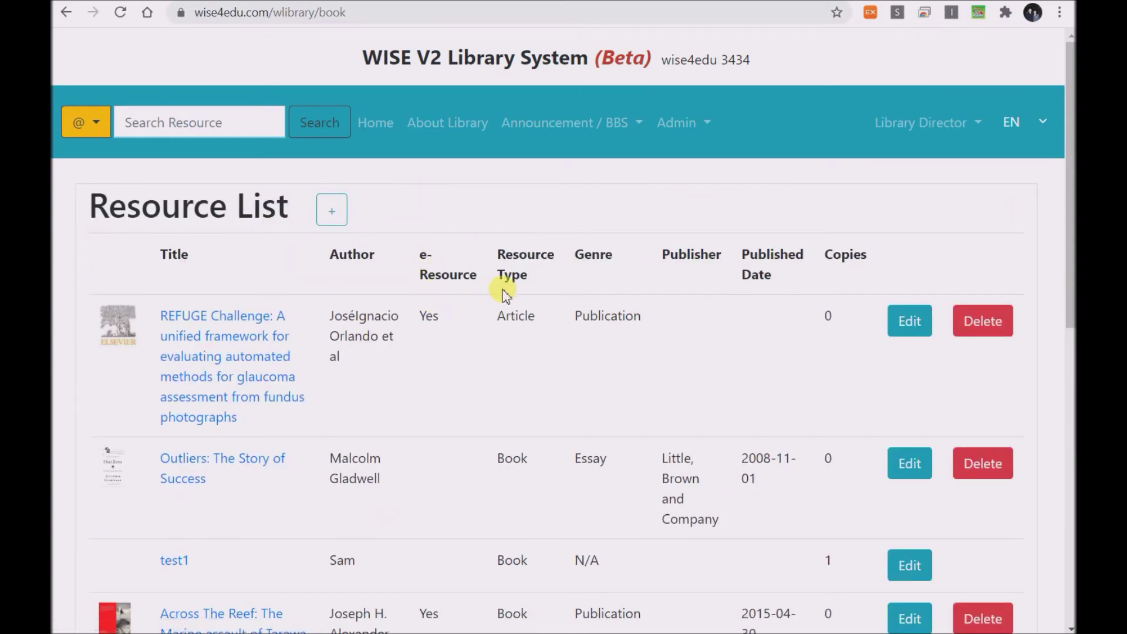
scroll(487, 280, down, 4)
scroll(487, 282, down, 3)
scroll(352, 289, down, 3)
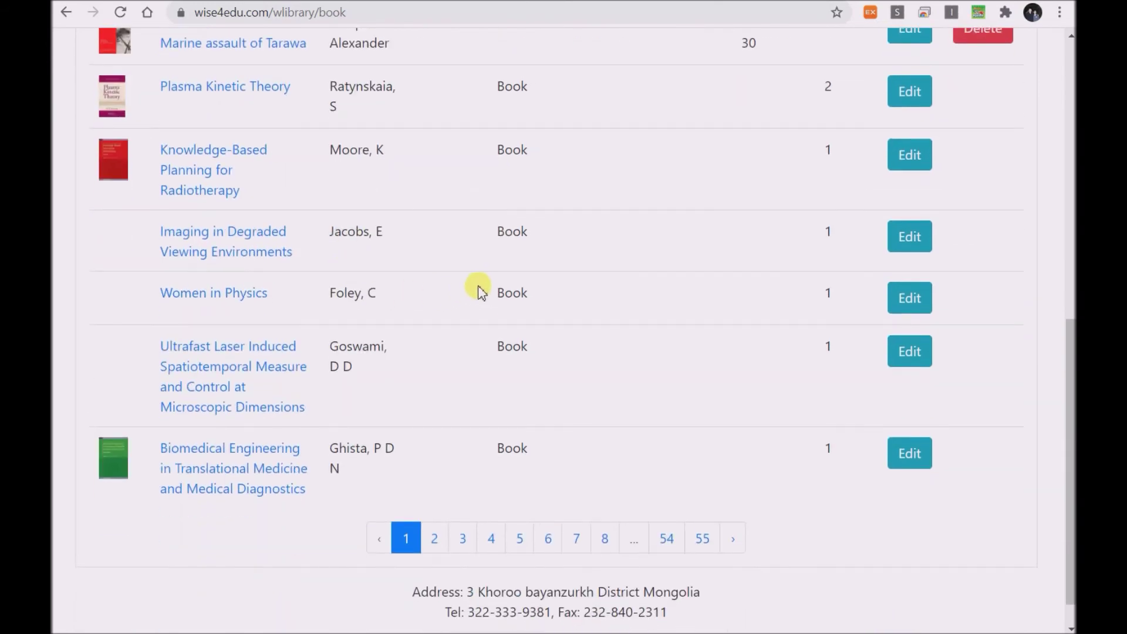
scroll(552, 308, up, 10)
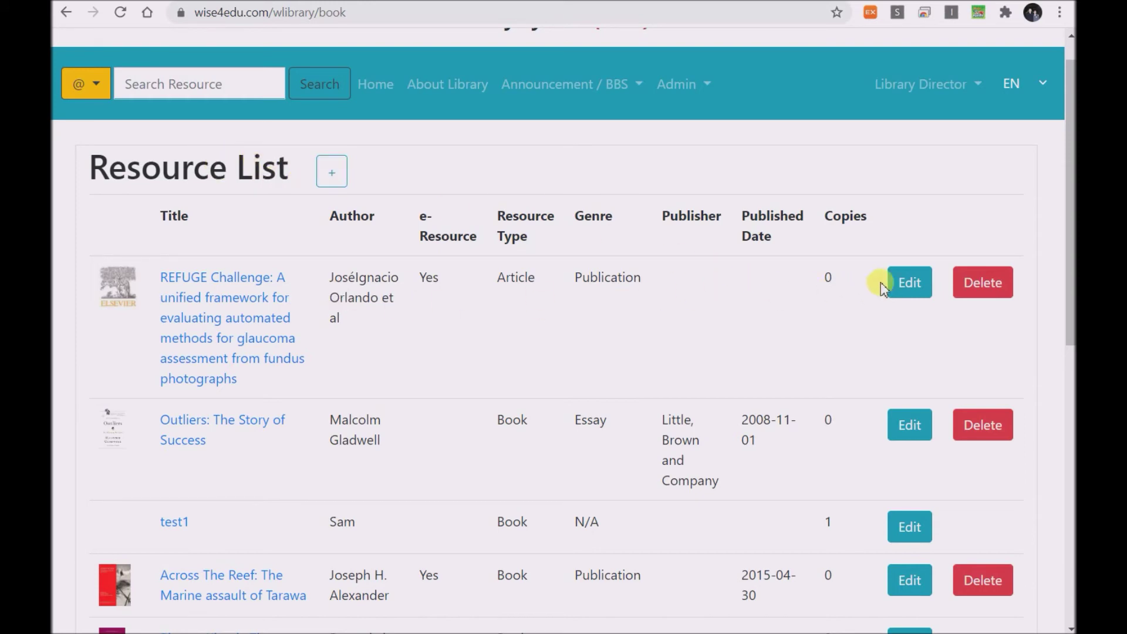
Open the edit form of the REFUGE Challenge article and examine its Hide, e-Resource, file upload and access options
click(912, 289)
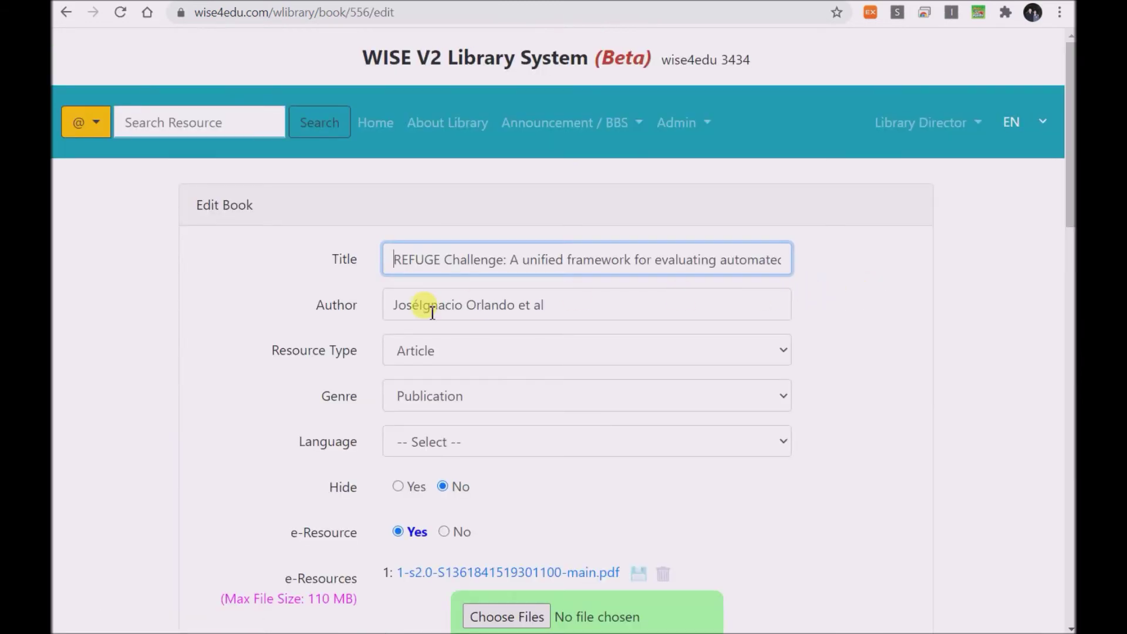
scroll(430, 313, down, 1)
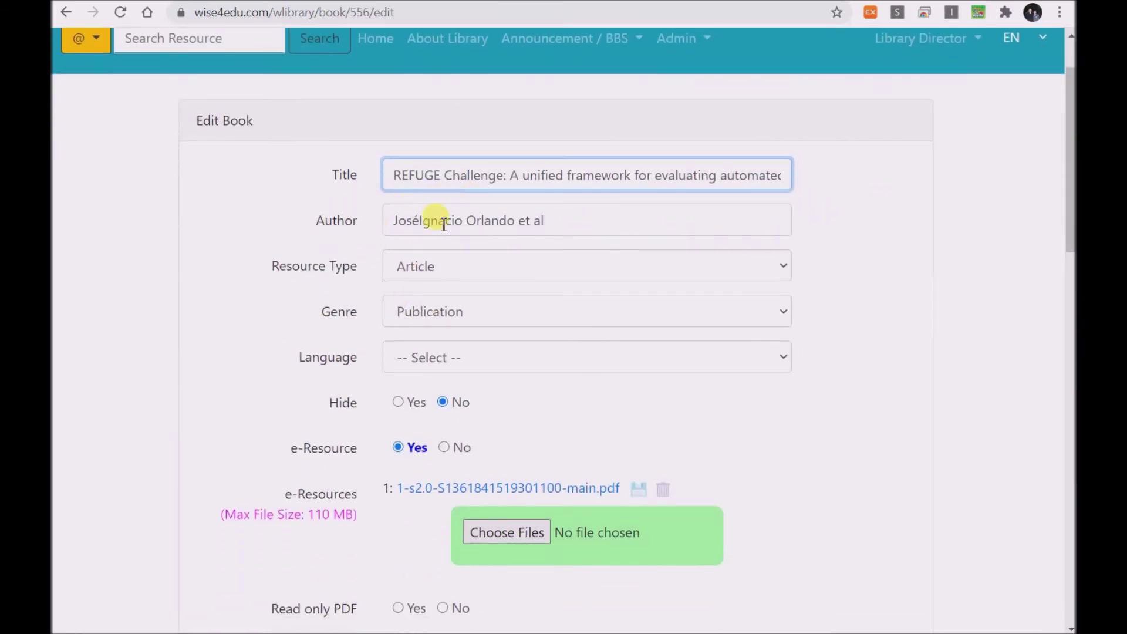
scroll(214, 326, down, 1)
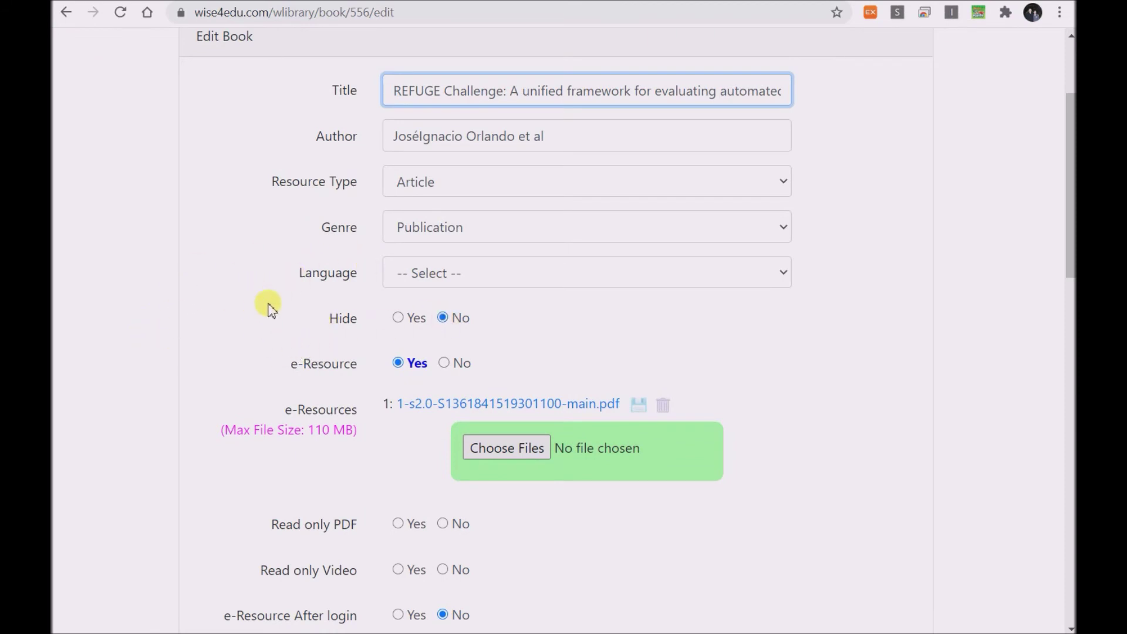
scroll(410, 297, down, 2)
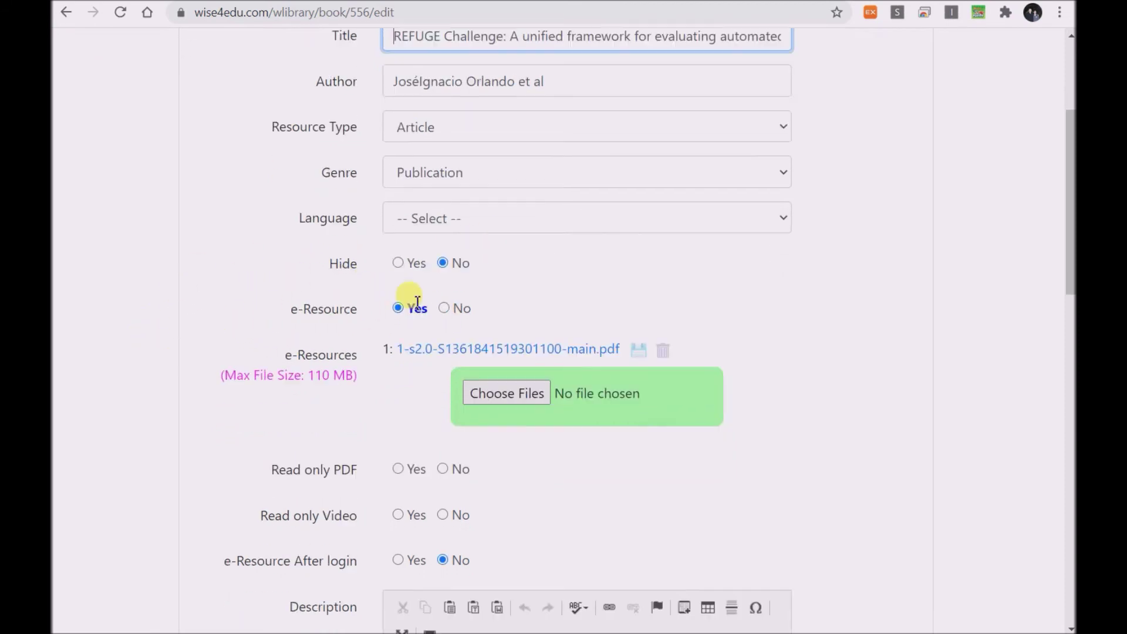
scroll(327, 276, up, 2)
scroll(327, 276, down, 1)
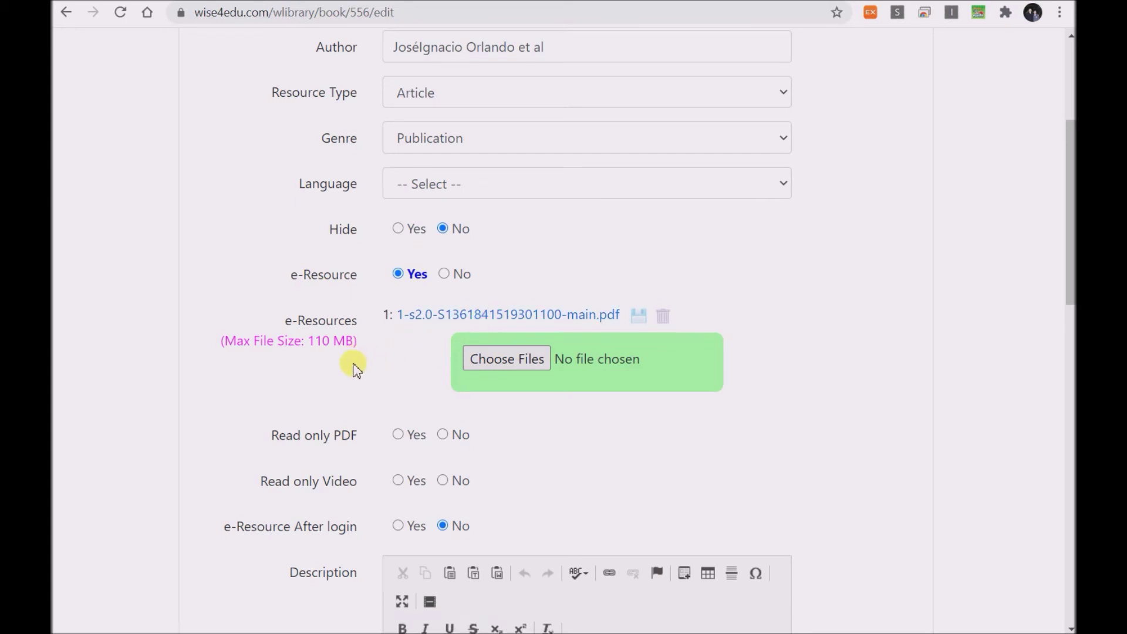
scroll(346, 367, down, 1)
scroll(340, 366, down, 1)
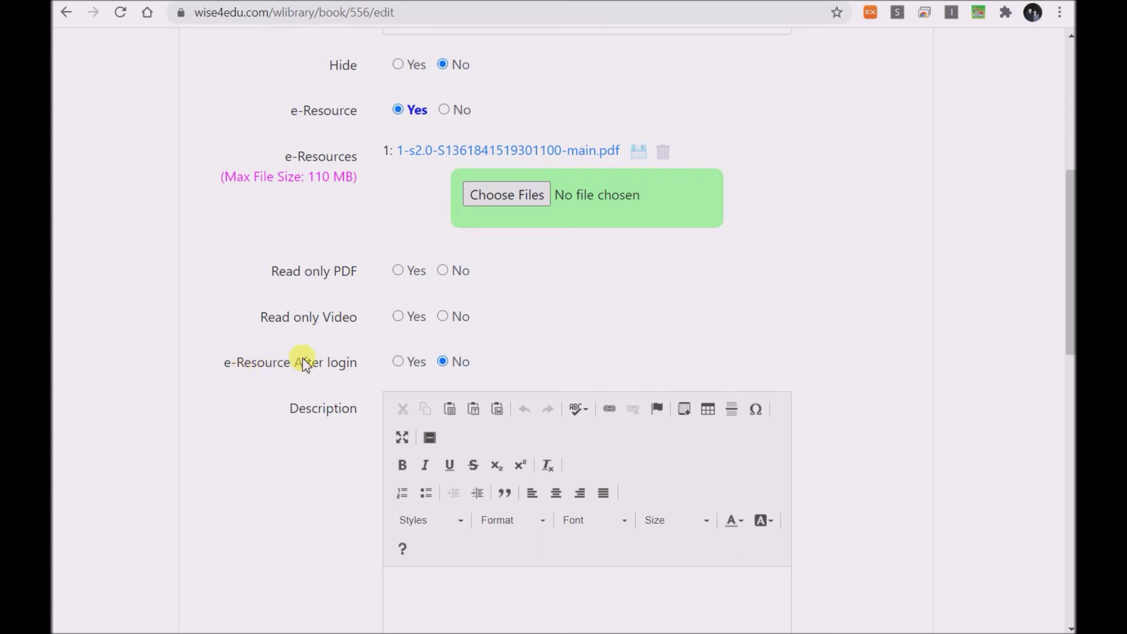
scroll(305, 358, up, 3)
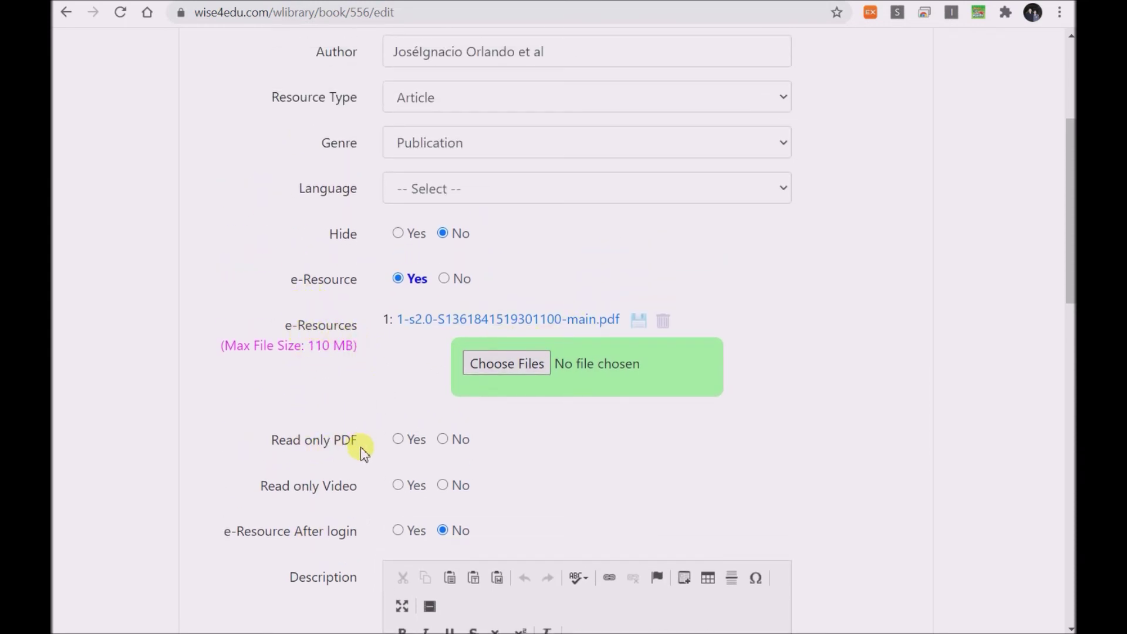
Set Read only PDF to Yes for the REFUGE Challenge article, review the remaining fields, and return to the resource list without submitting
click(398, 440)
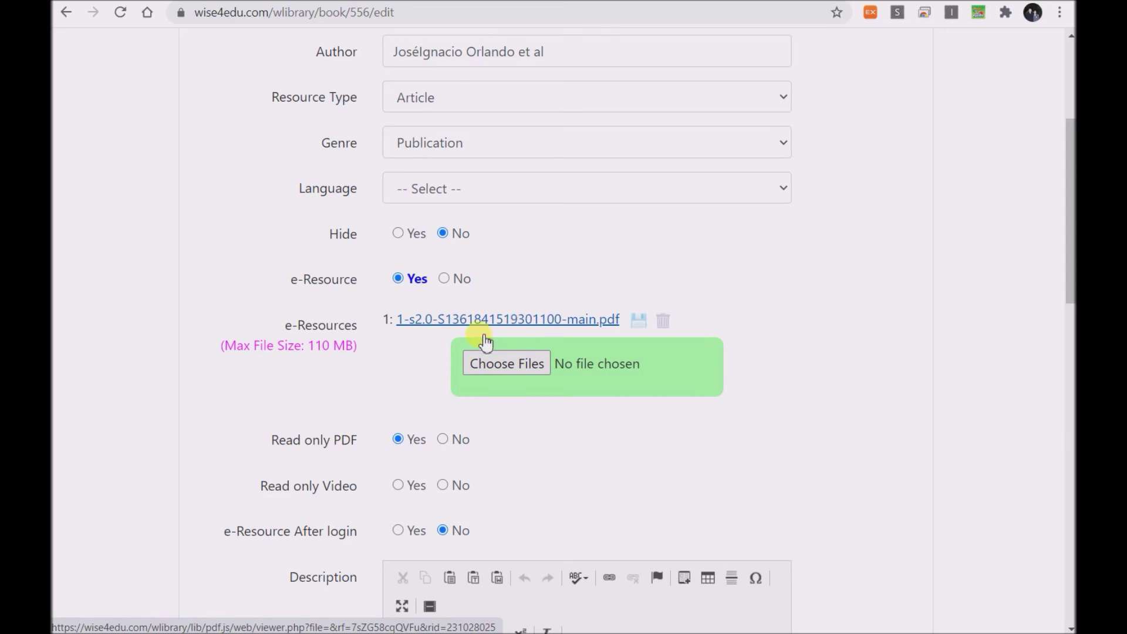
scroll(370, 363, down, 13)
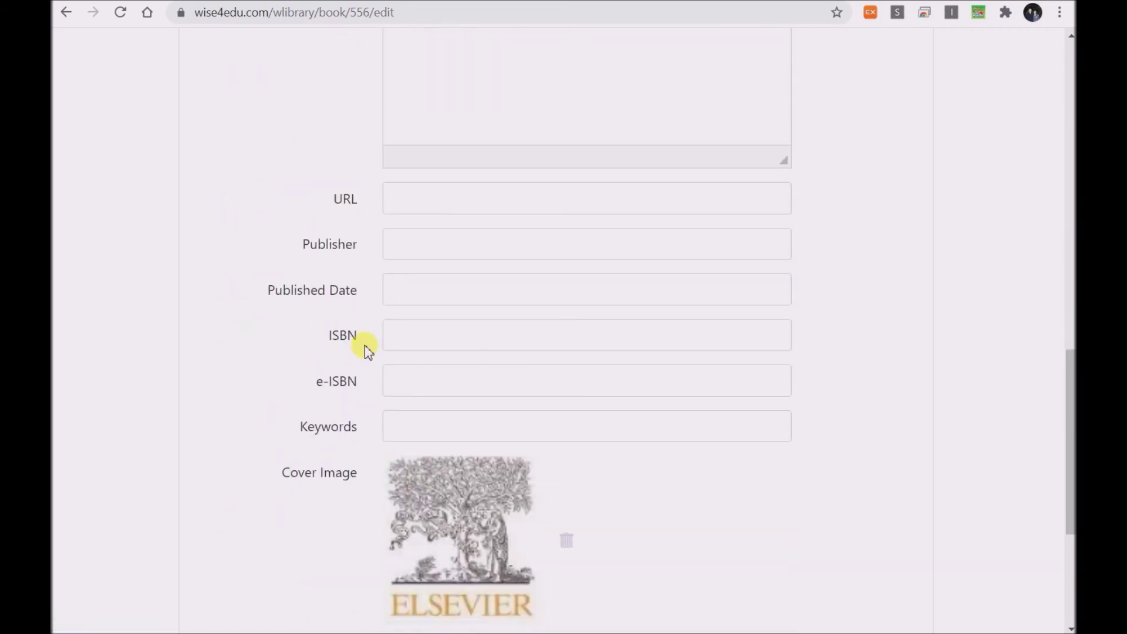
scroll(367, 345, down, 4)
scroll(411, 338, up, 1)
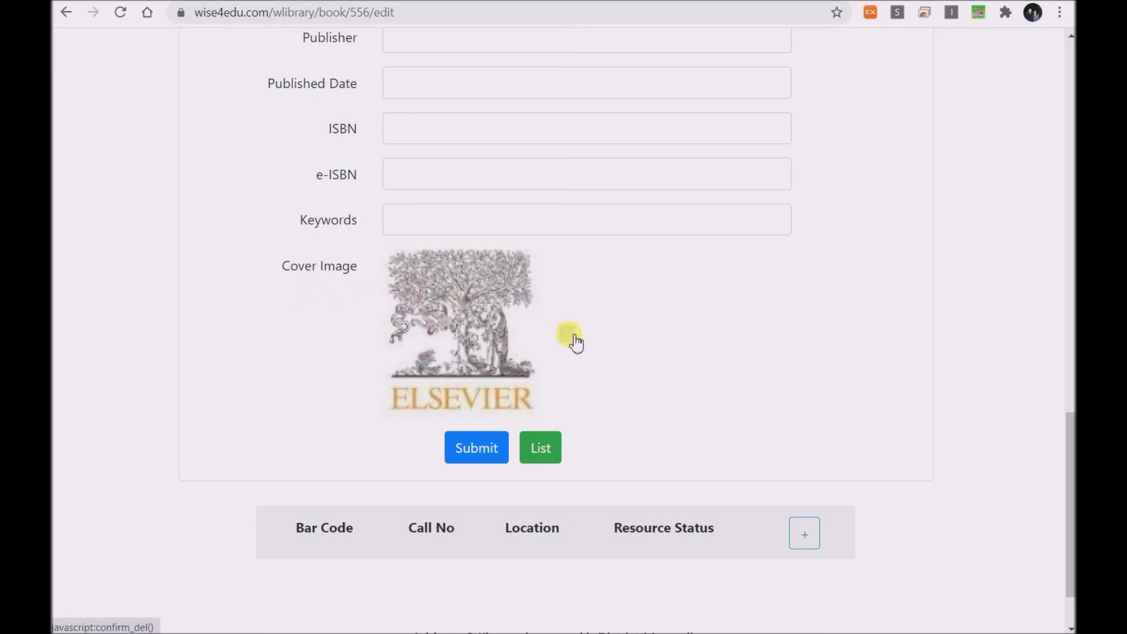
click(544, 449)
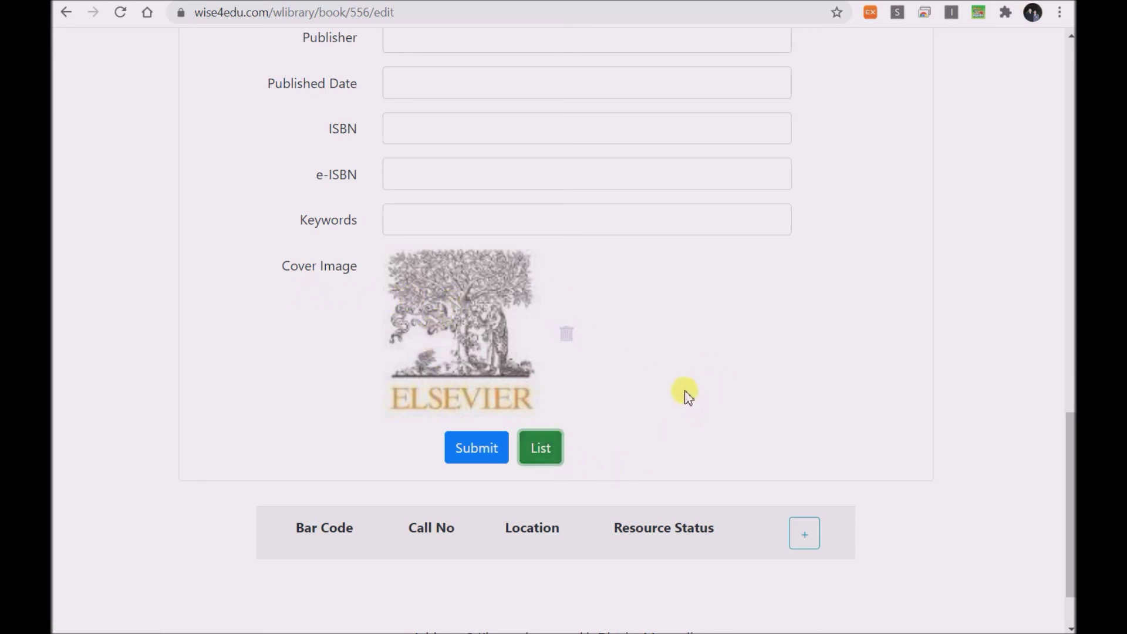
scroll(675, 405, down, 2)
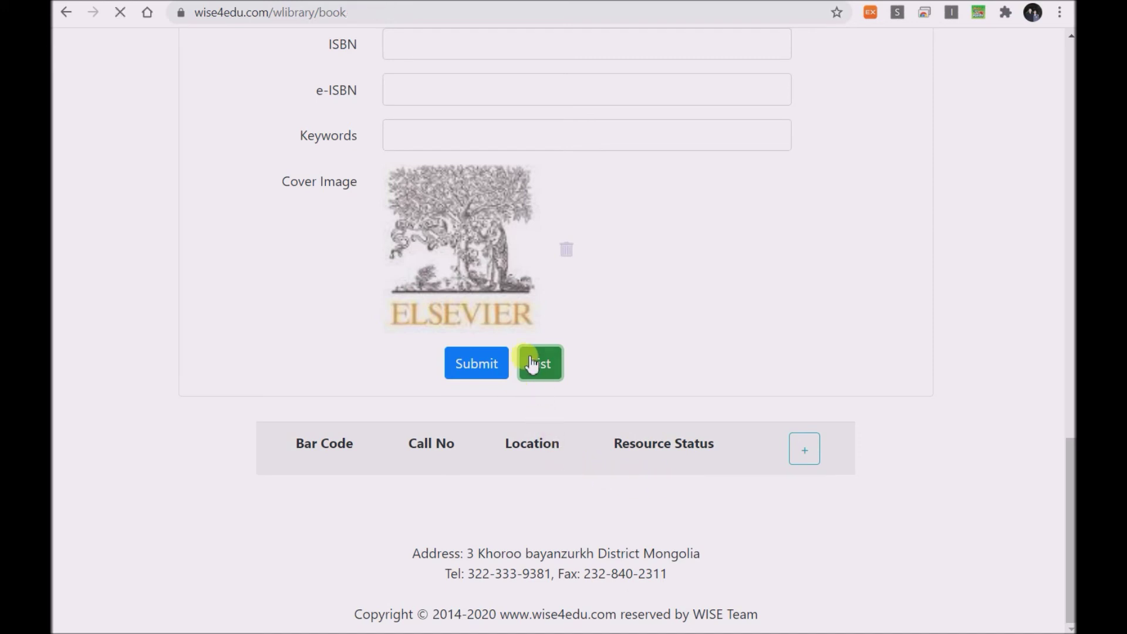
Open the edit form of Plasma Kinetic Theory from the resource list and examine its table of copies
scroll(540, 367, down, 1)
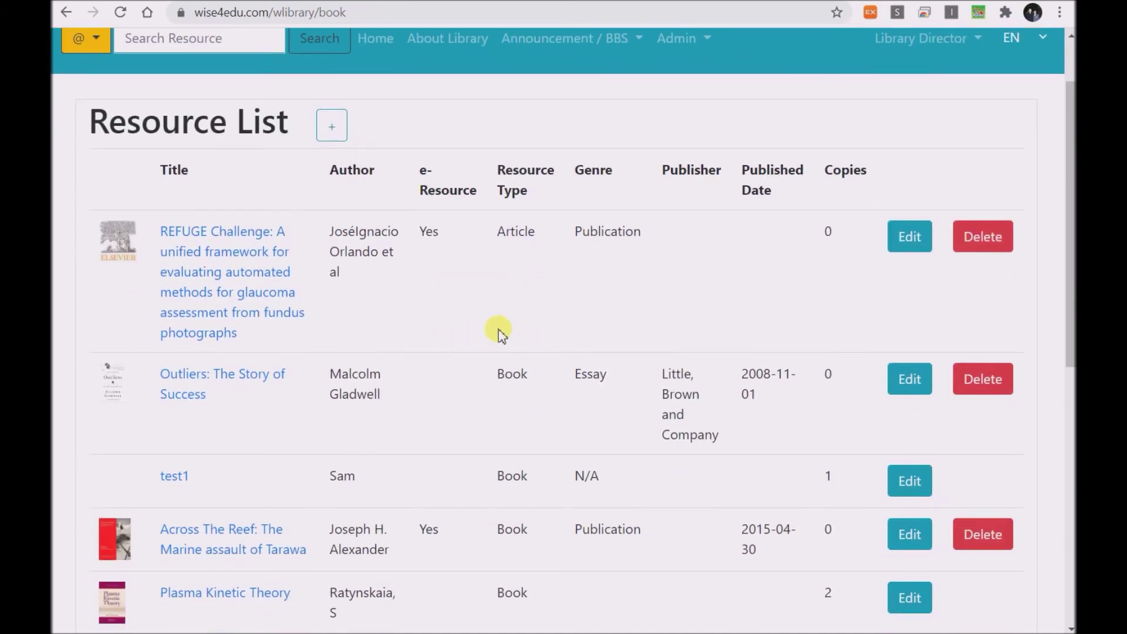
scroll(672, 433, down, 2)
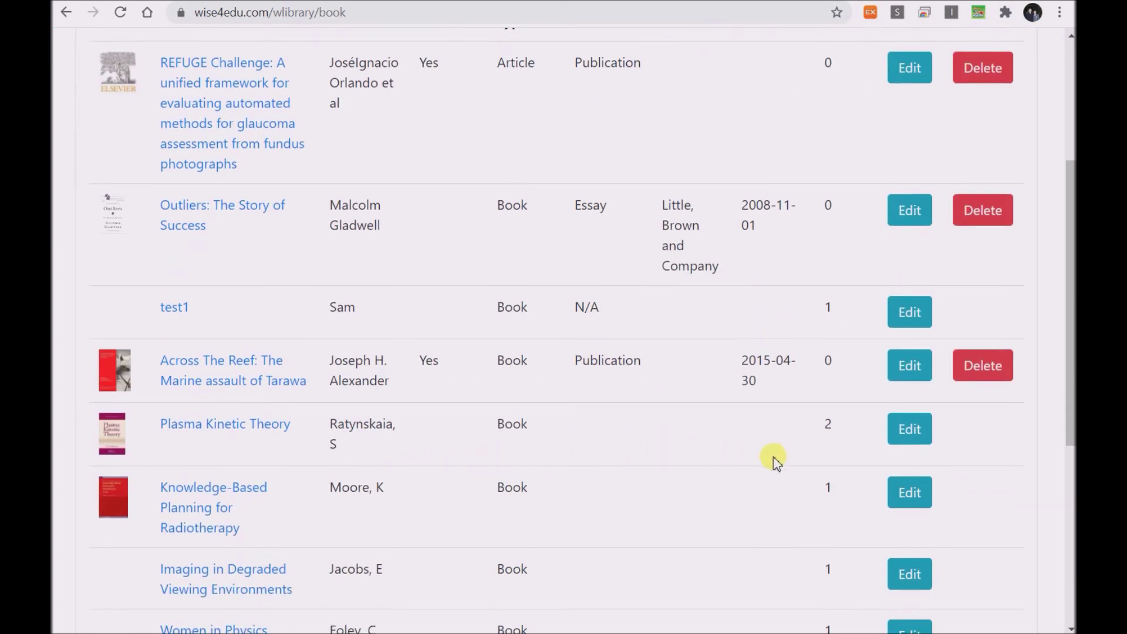
scroll(747, 448, down, 2)
scroll(751, 449, up, 2)
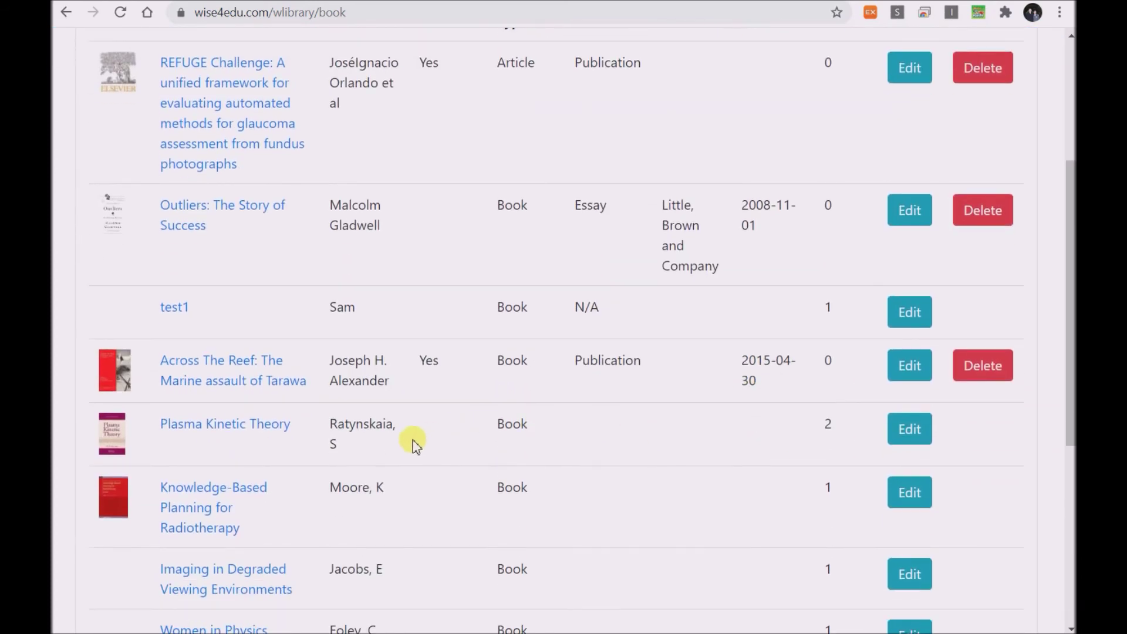
click(908, 429)
scroll(659, 455, down, 7)
scroll(598, 481, down, 14)
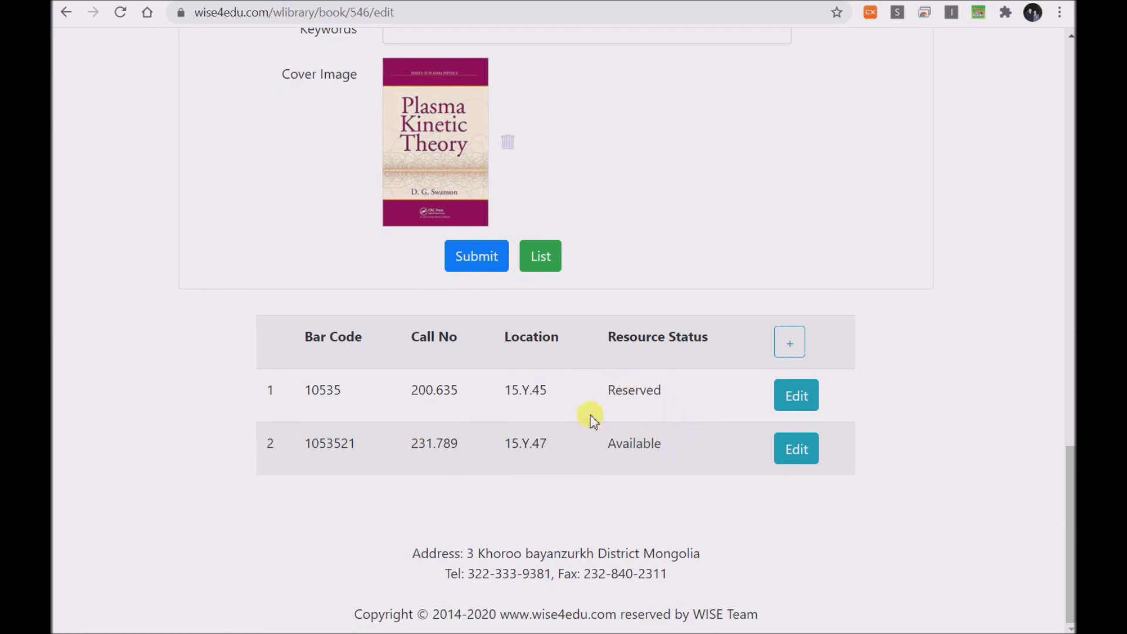
Open the edit form of Plasma Kinetic Theory's first copy, examine its Resource Status options, and return unchanged to the book's table of copies
click(799, 401)
scroll(704, 411, down, 2)
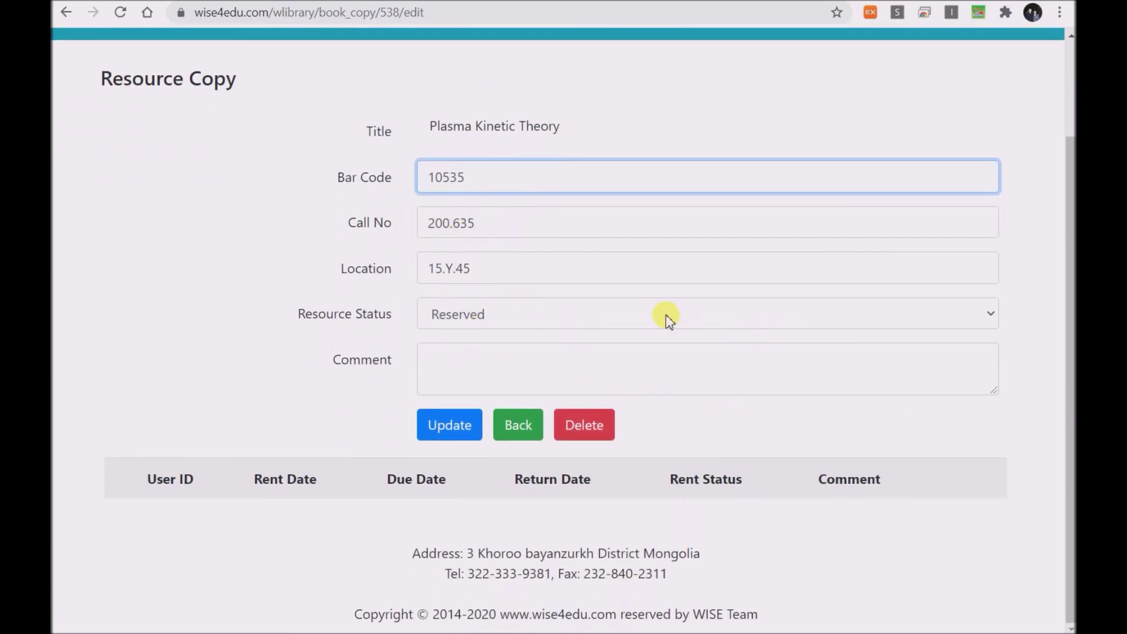
click(531, 317)
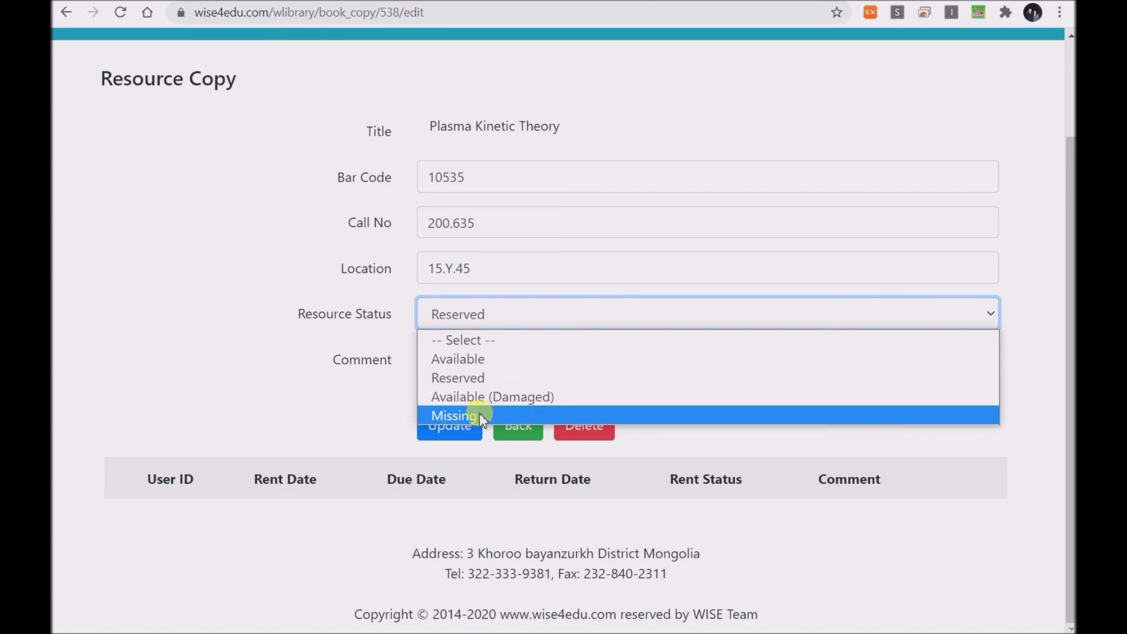
click(329, 333)
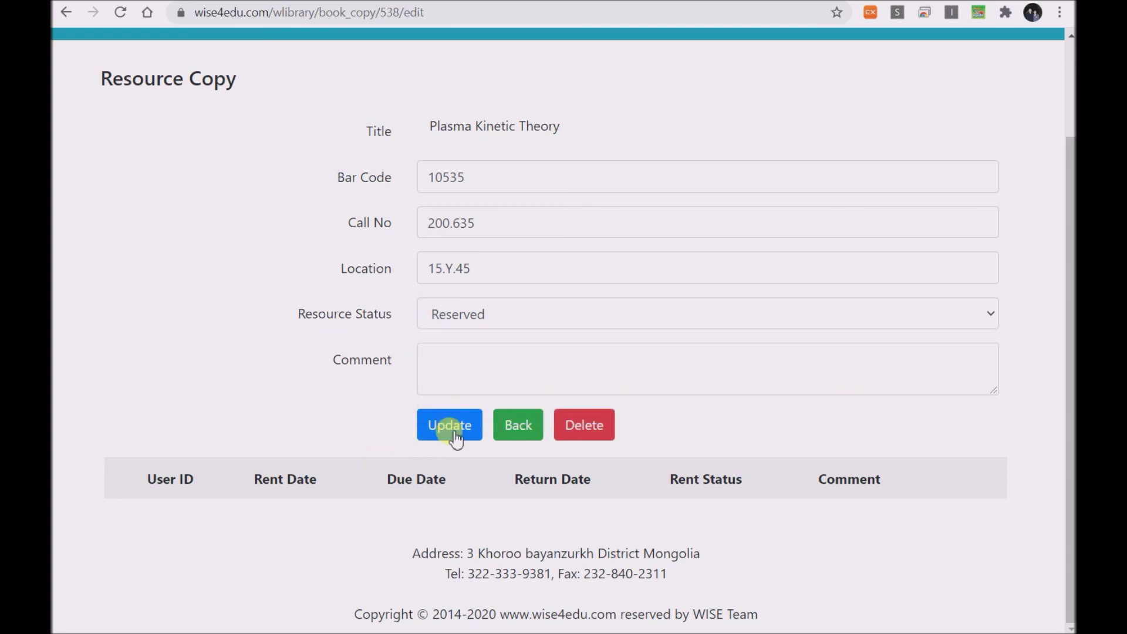
click(516, 424)
scroll(680, 410, down, 15)
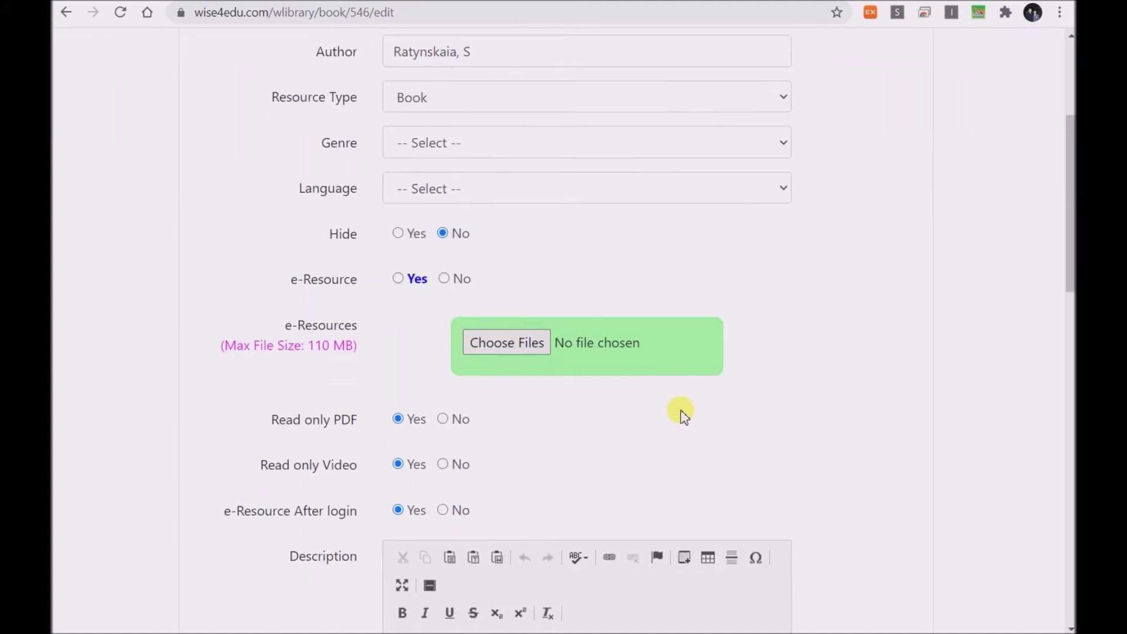
scroll(680, 411, down, 6)
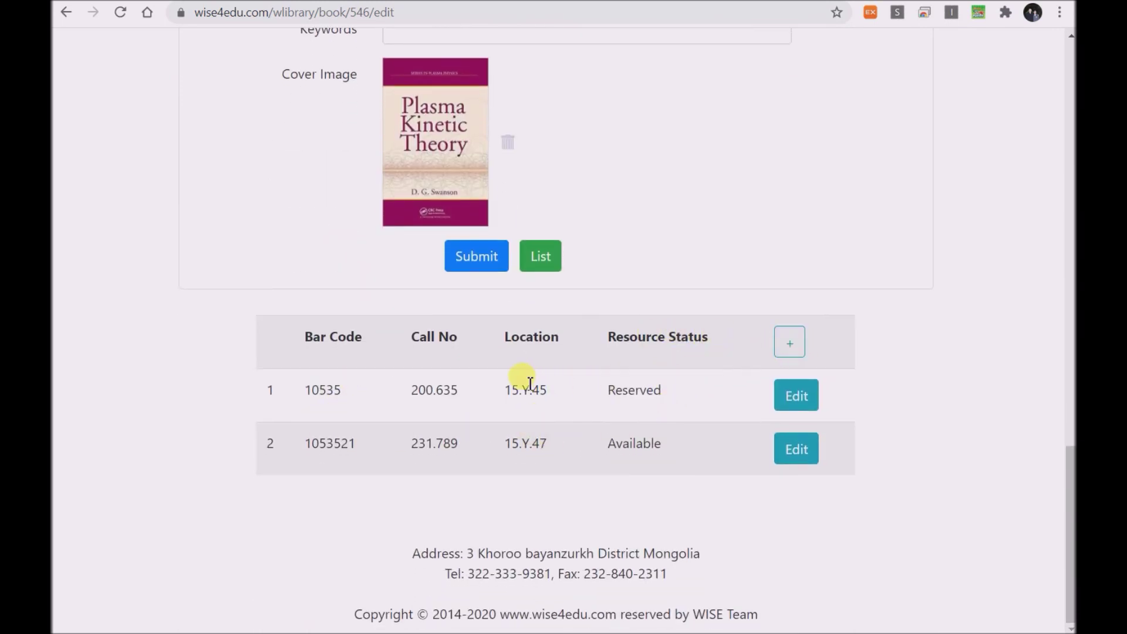
Open the Resource Copy List from the home page's copies count and look through its status and rentals columns
scroll(511, 410, up, 20)
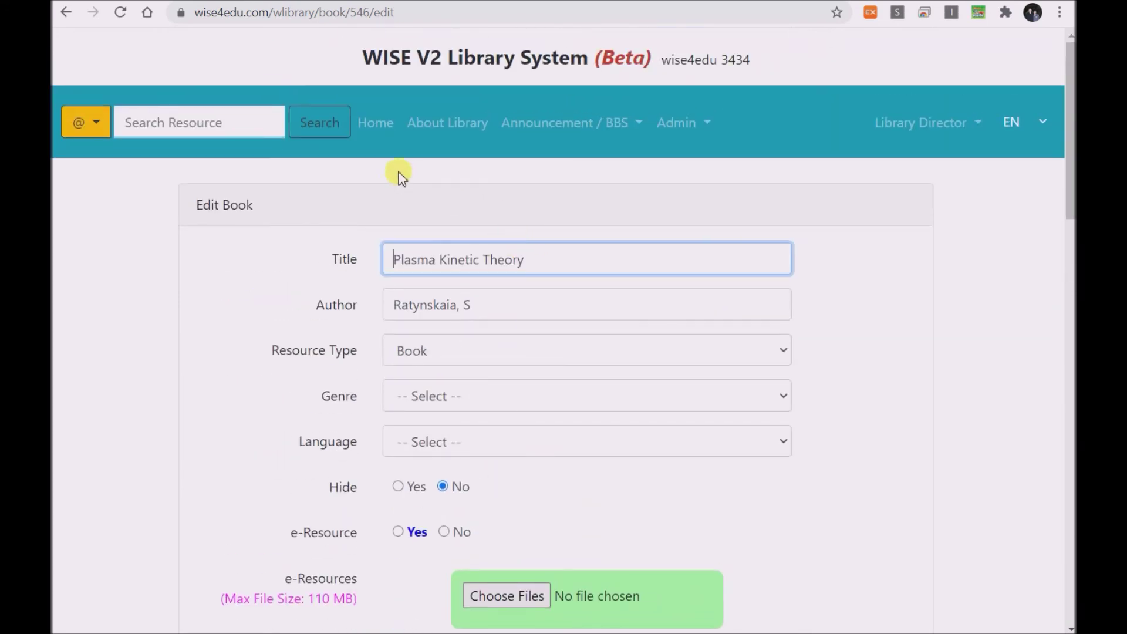
click(373, 126)
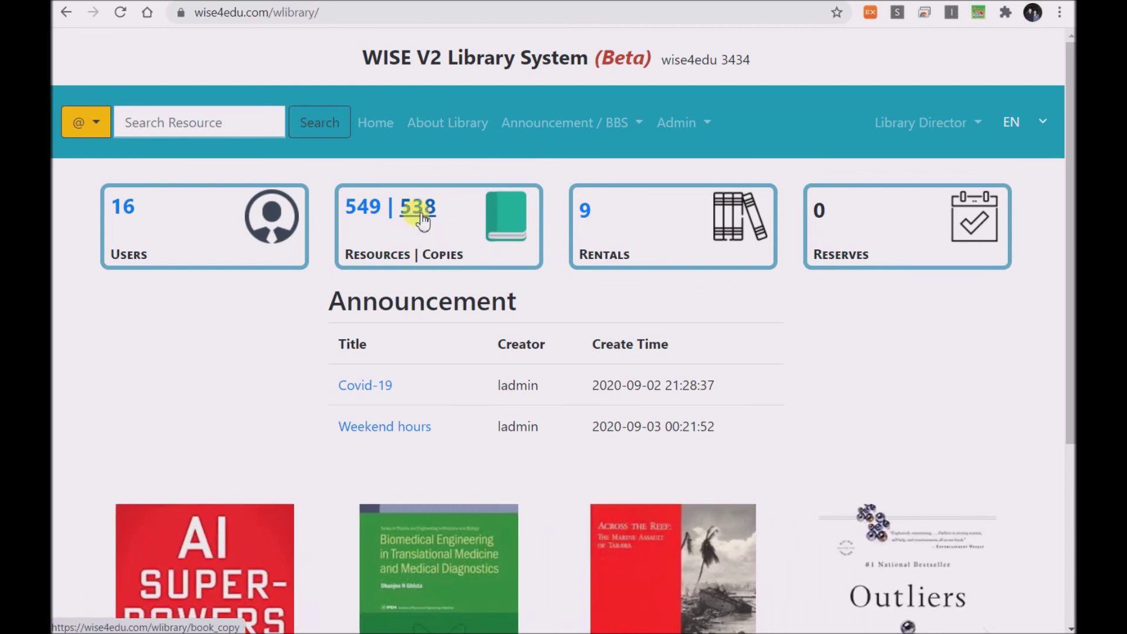
scroll(454, 320, down, 3)
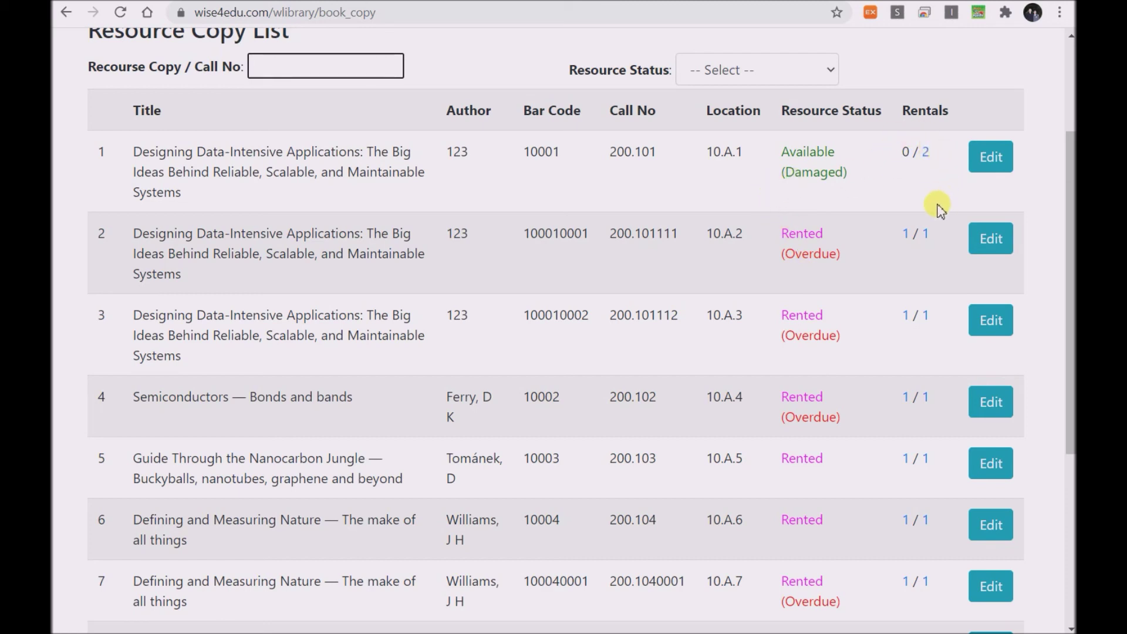
scroll(501, 226, up, 3)
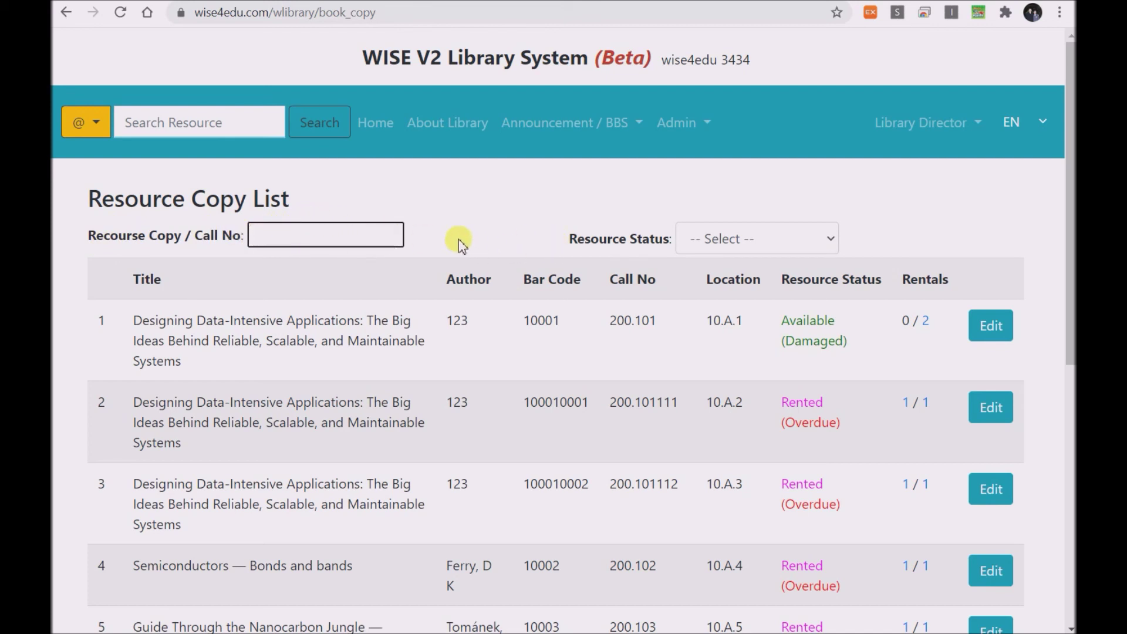
Open the list of current rentals from the home page's rentals count and look through its due dates and rent statuses
click(378, 141)
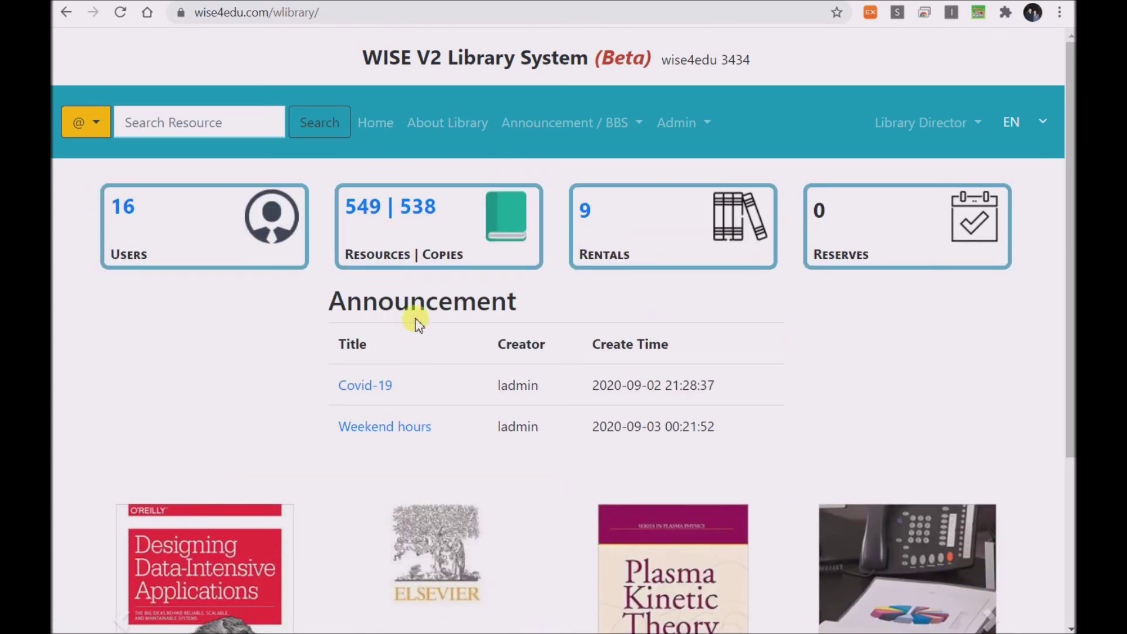
click(584, 212)
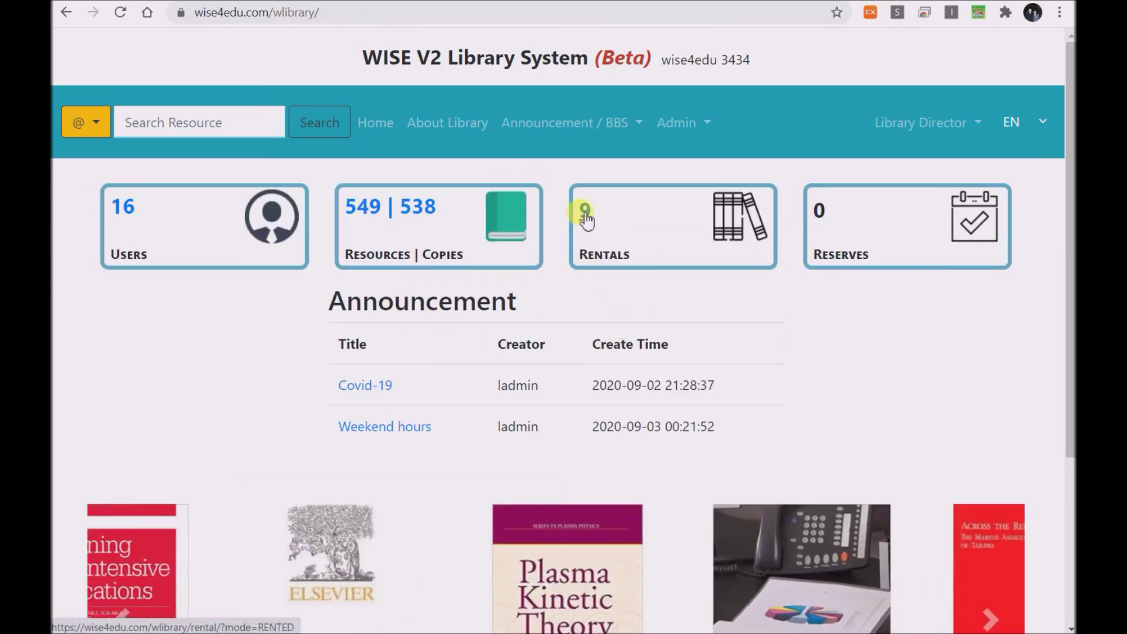
scroll(381, 346, down, 5)
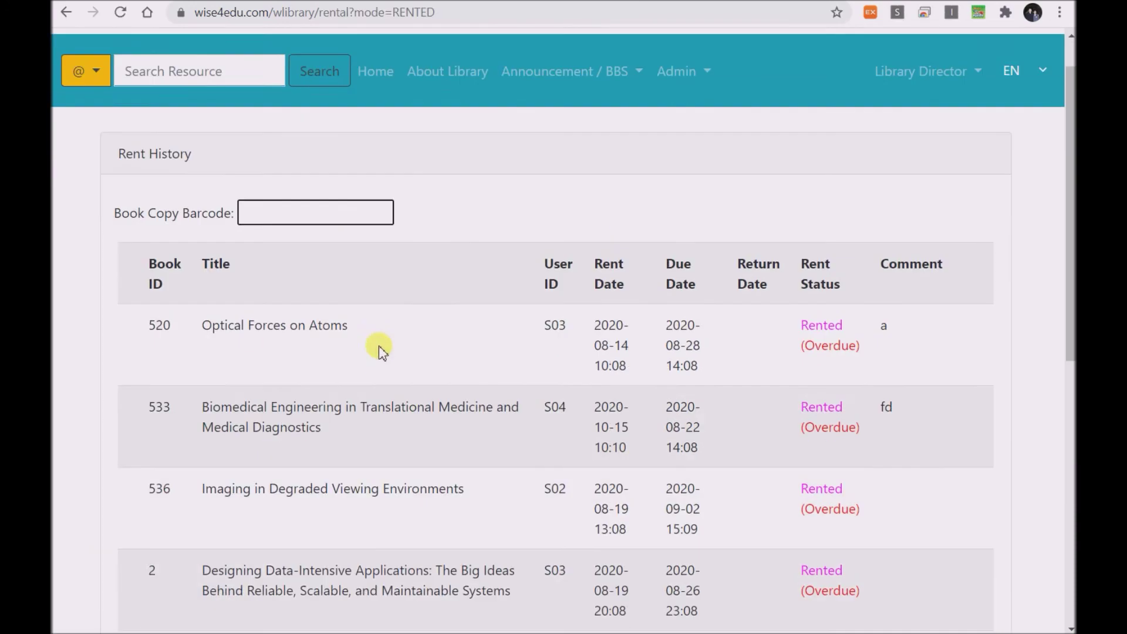
drag(380, 349, 379, 346)
click(403, 249)
scroll(372, 214, up, 4)
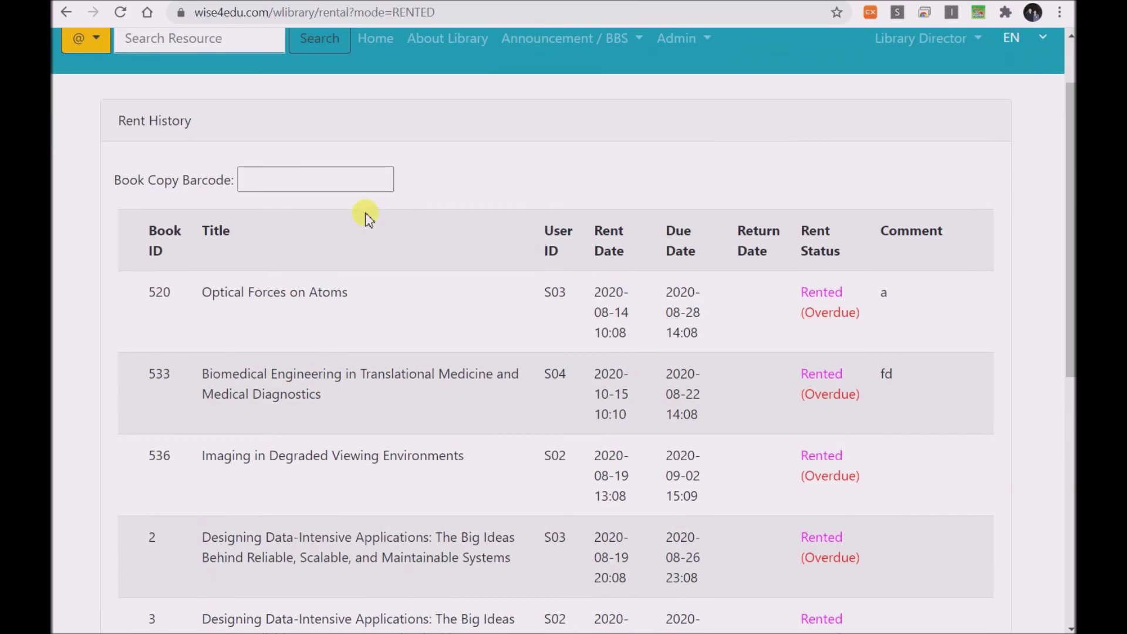
scroll(878, 343, down, 1)
scroll(879, 343, down, 7)
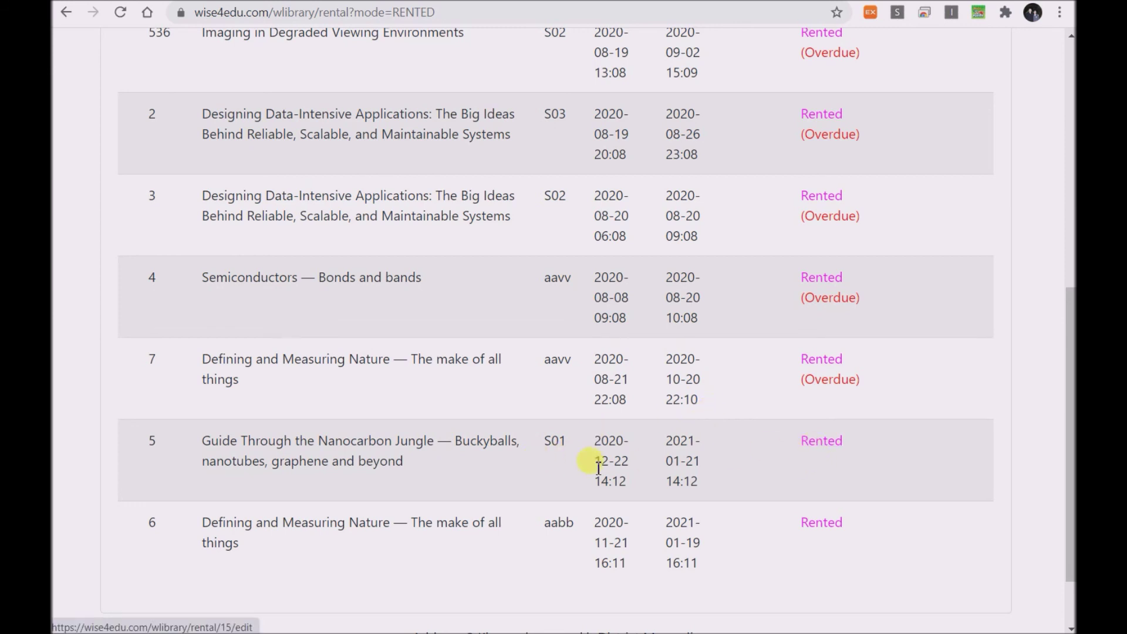
Open the rental record of Guide Through the Nanocarbon Jungle and set its Rent Status to Returned
click(821, 452)
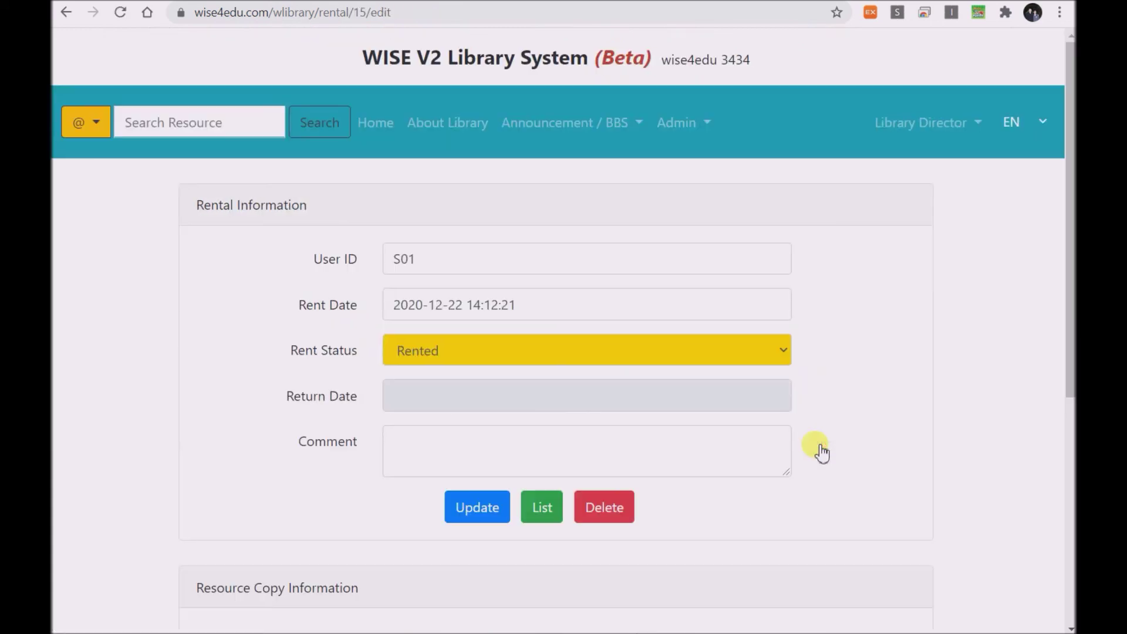
click(519, 350)
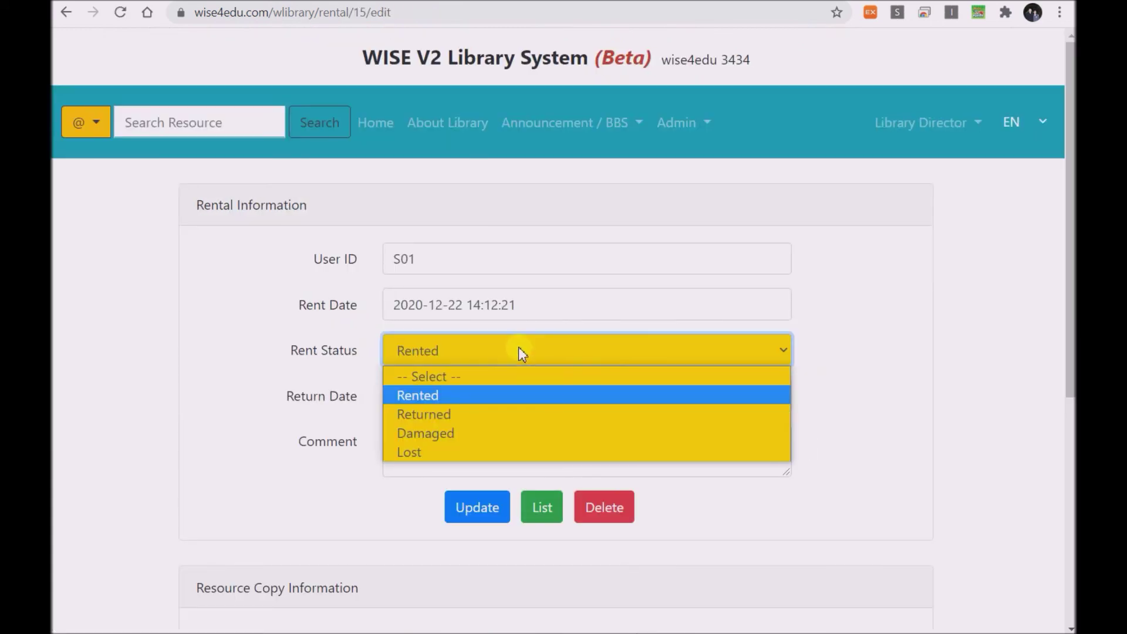
click(499, 414)
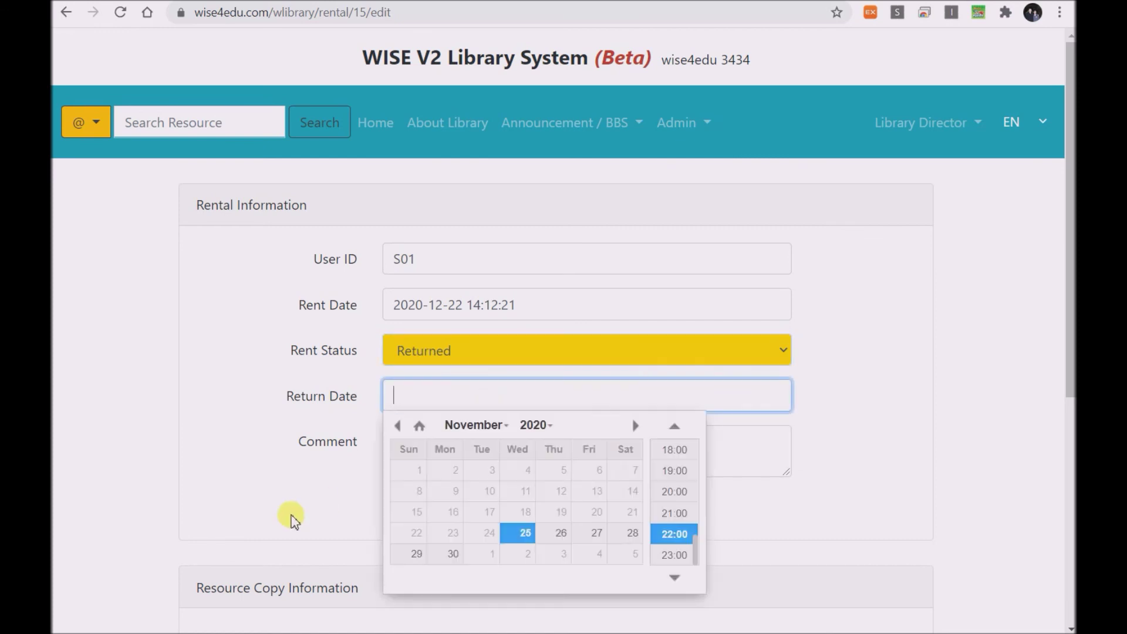
click(300, 395)
click(430, 346)
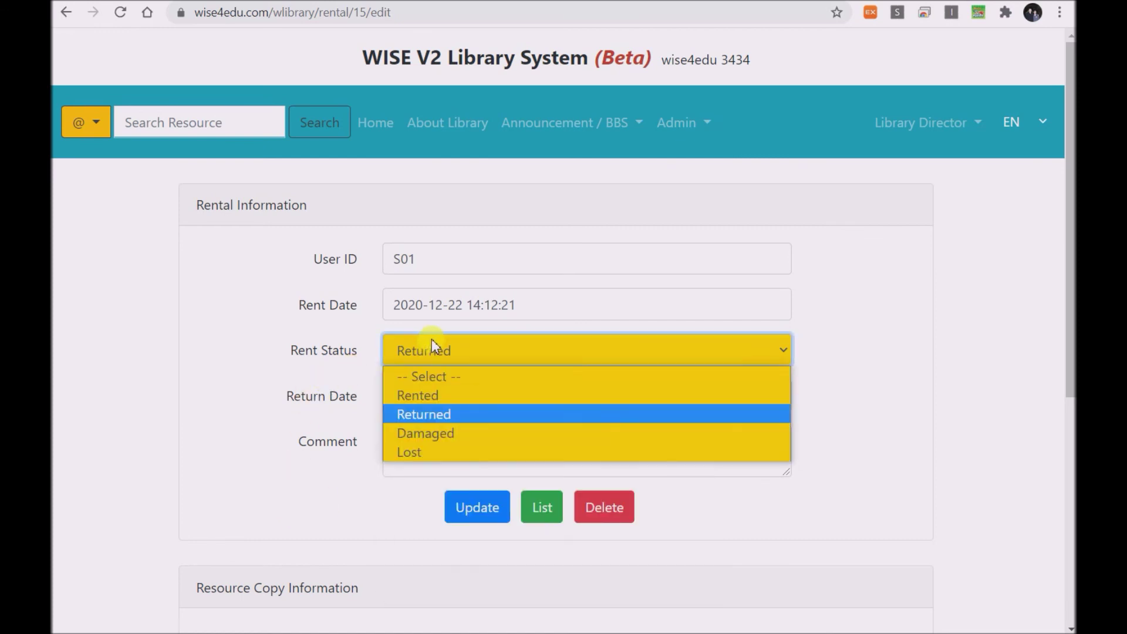
click(424, 414)
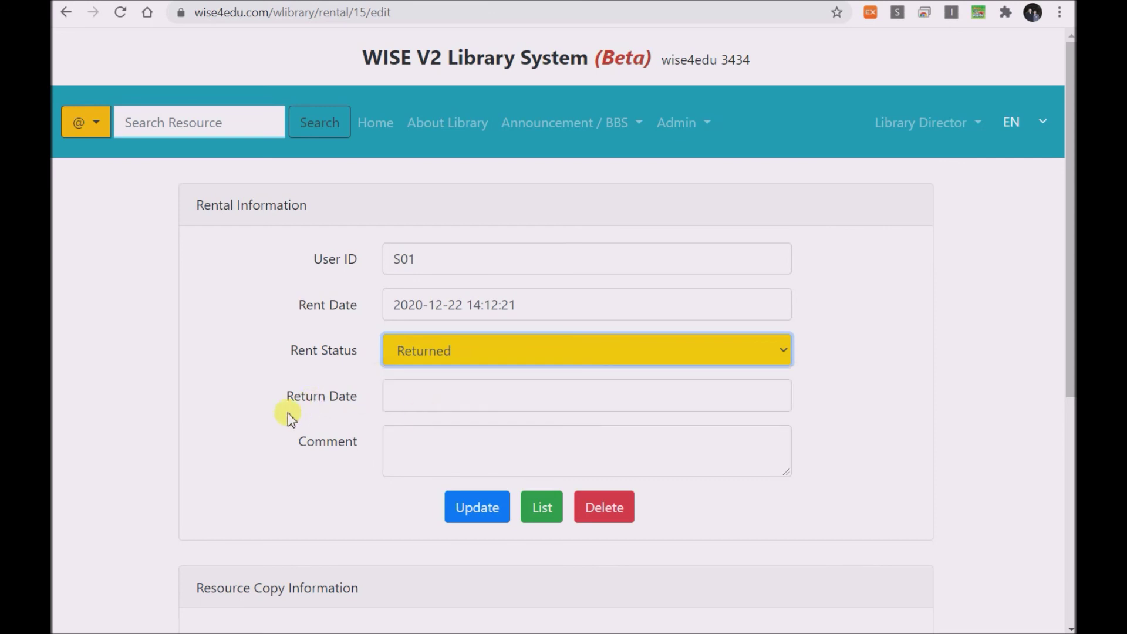
click(438, 399)
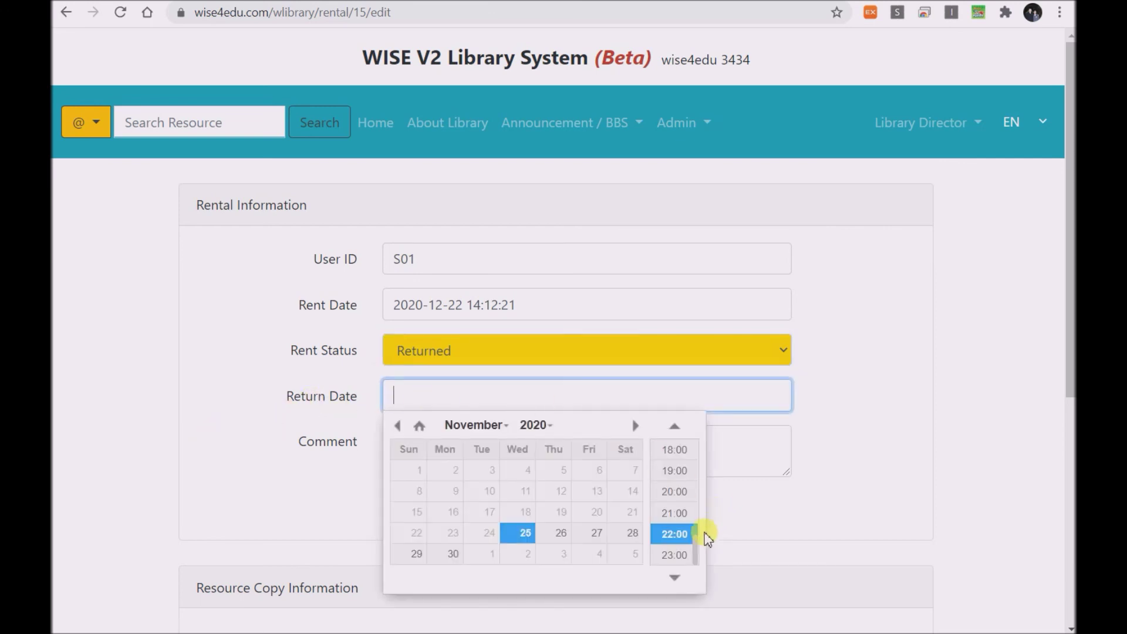
click(673, 534)
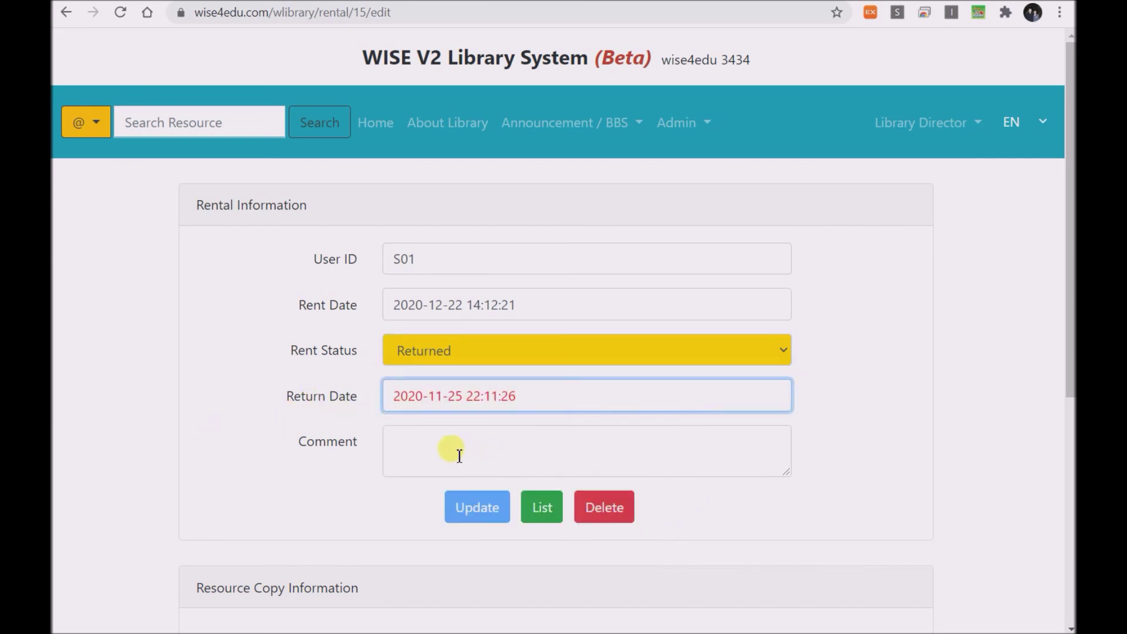
click(271, 501)
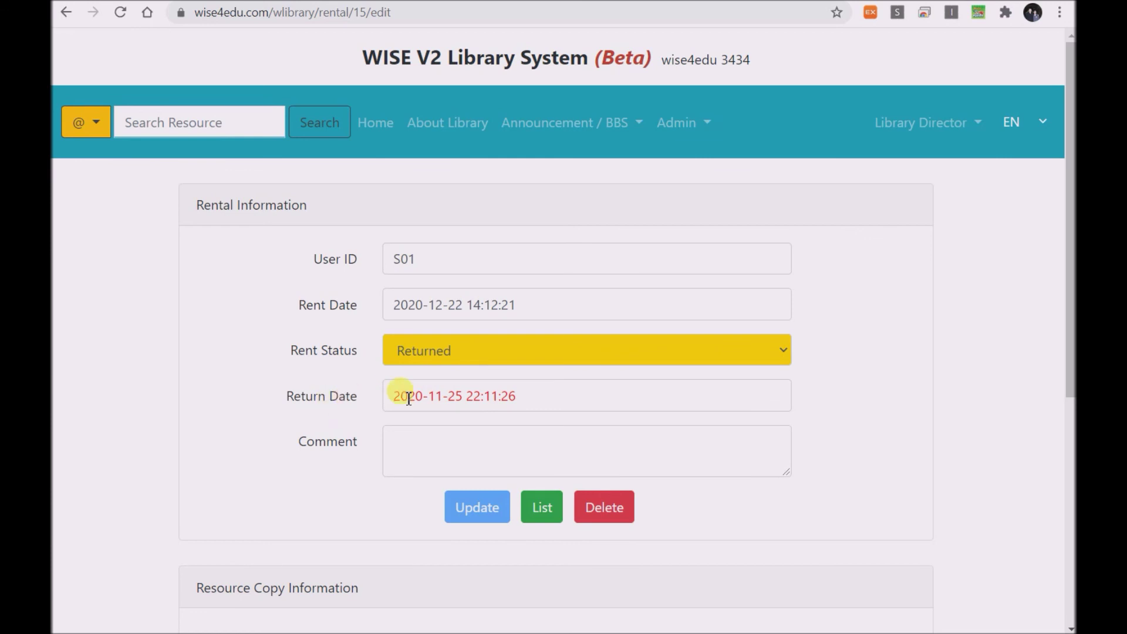
click(463, 395)
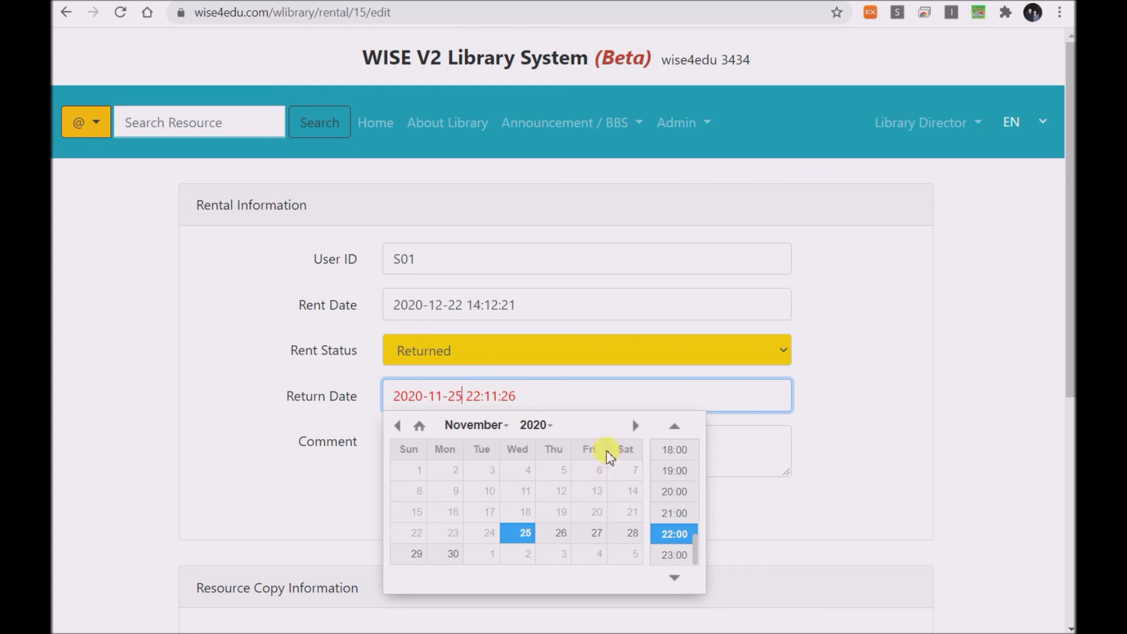
click(634, 426)
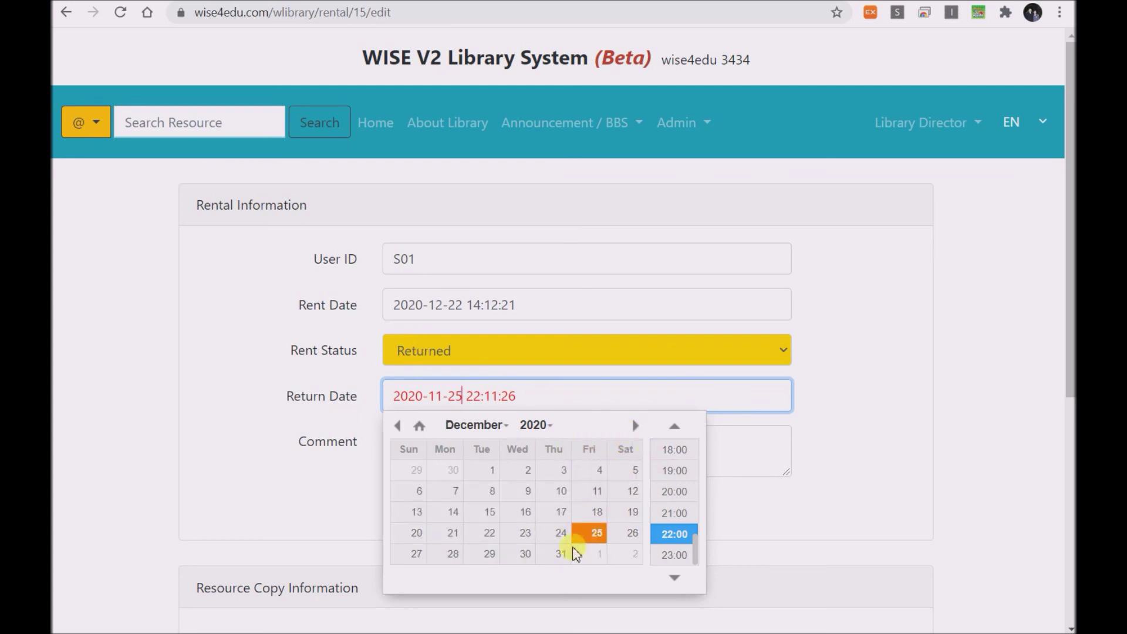
click(622, 535)
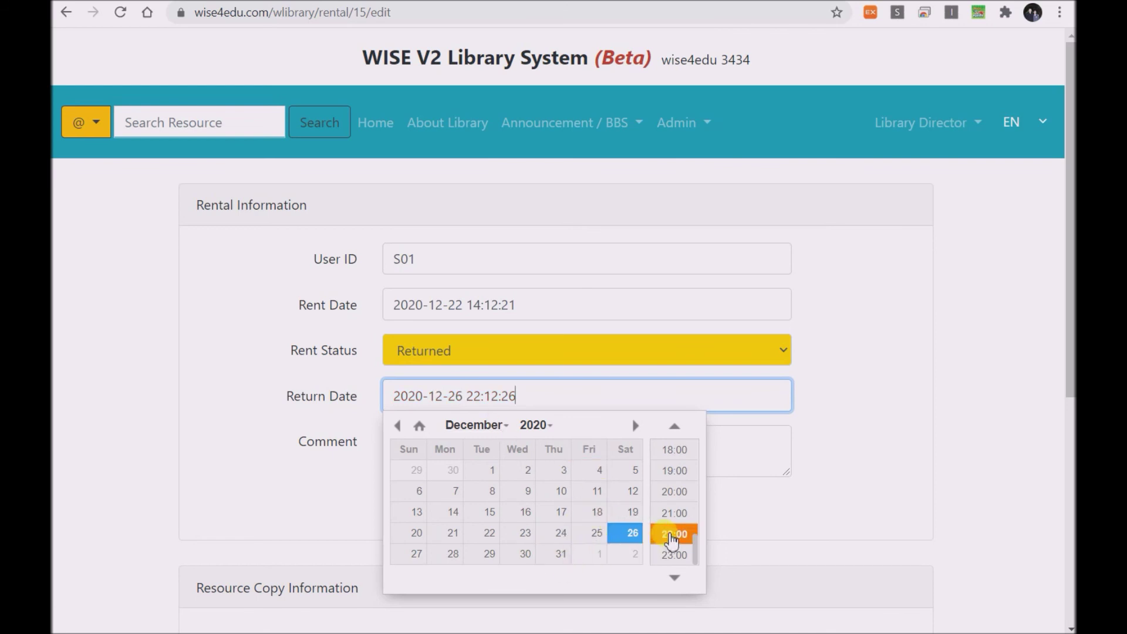
click(672, 536)
click(340, 485)
click(493, 509)
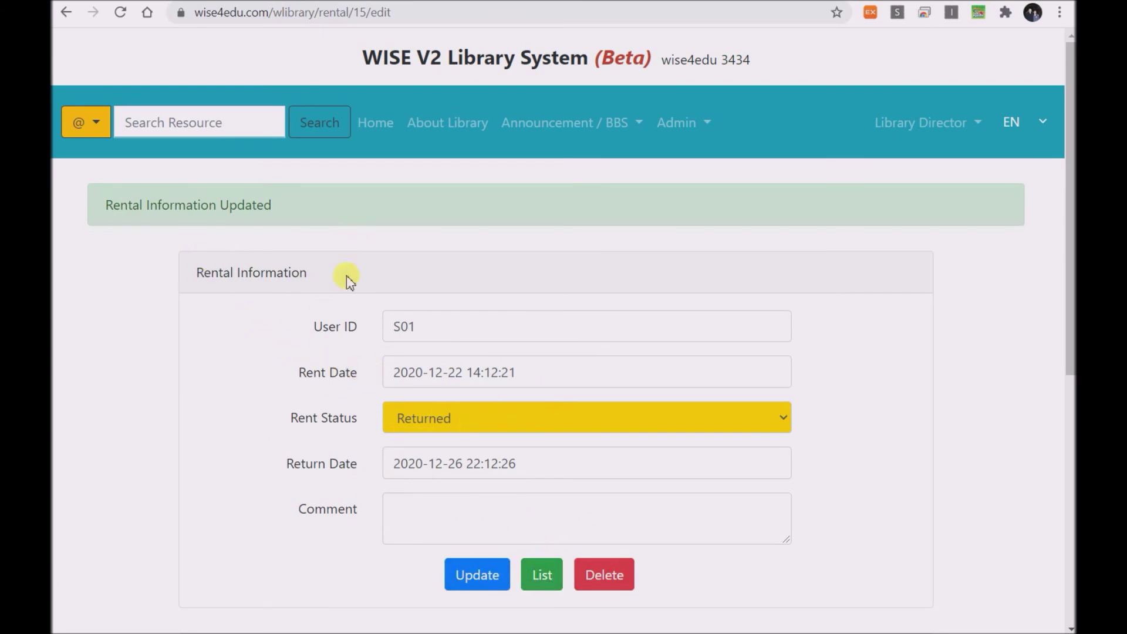
Return to the full Rent History list and look through its first page of rental records
click(542, 575)
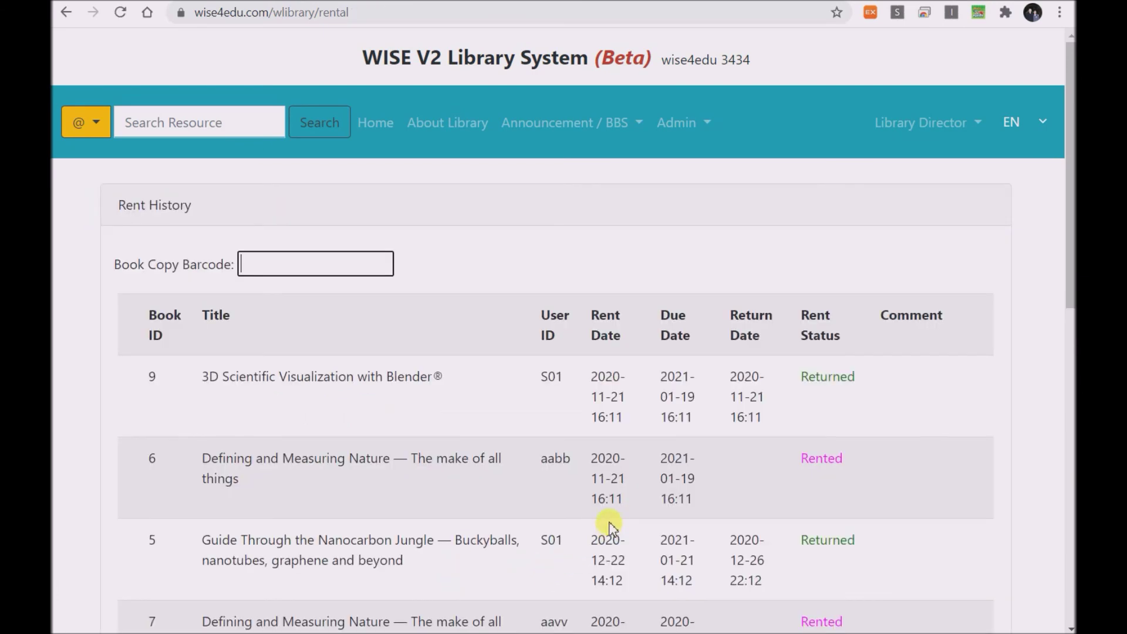
scroll(610, 528, down, 10)
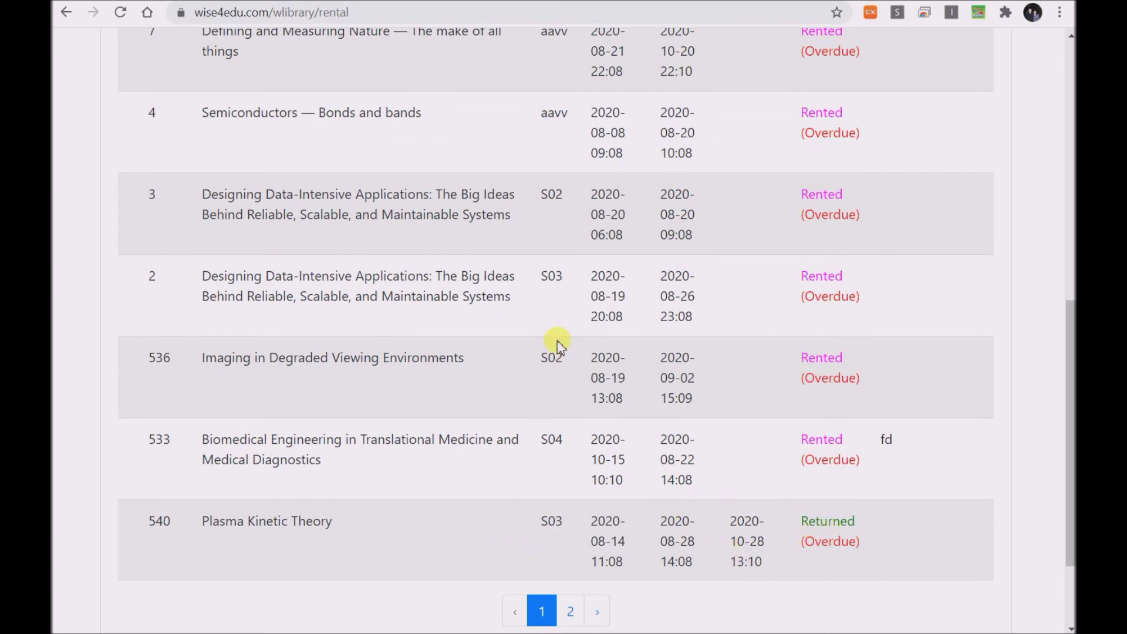
scroll(558, 346, up, 4)
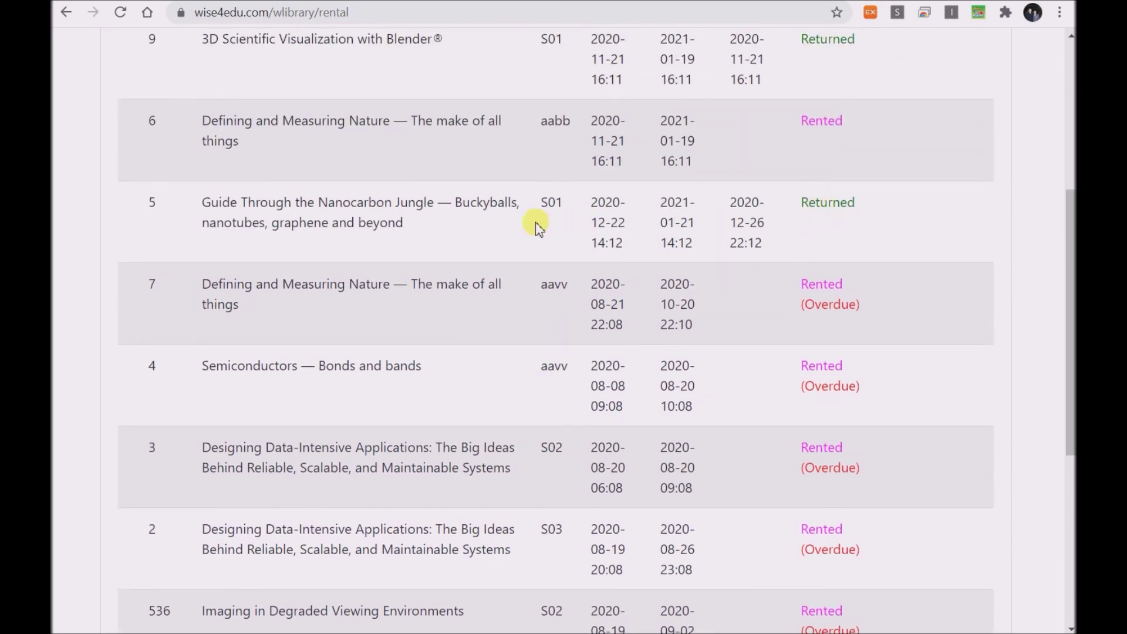
scroll(418, 263, up, 5)
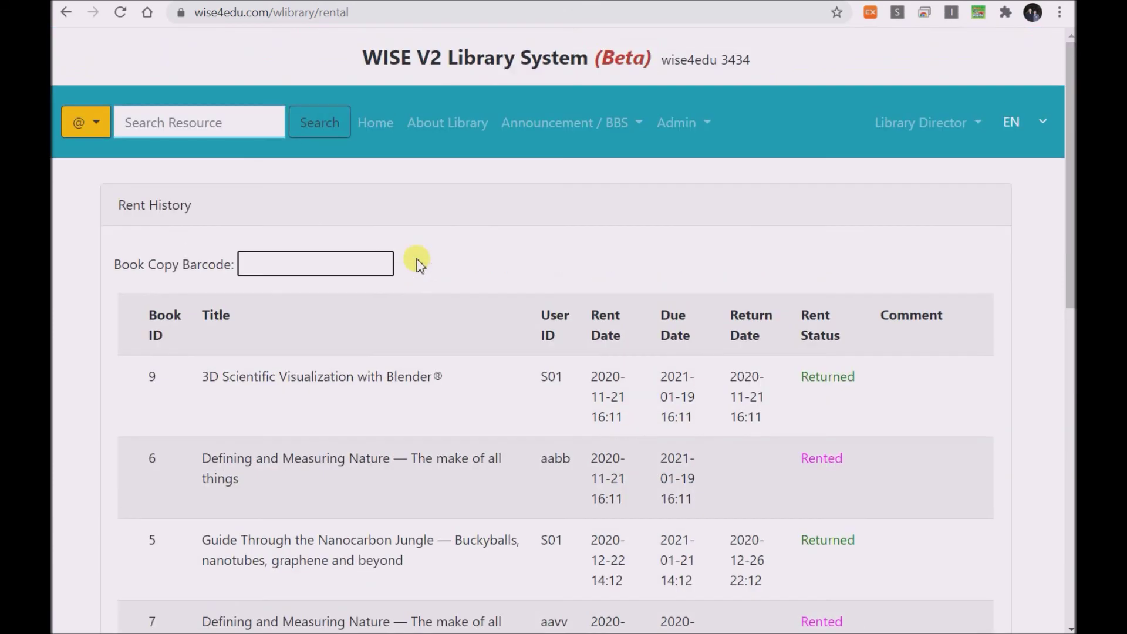
Return to the home page and look over its counts, announcements and featured books
click(370, 124)
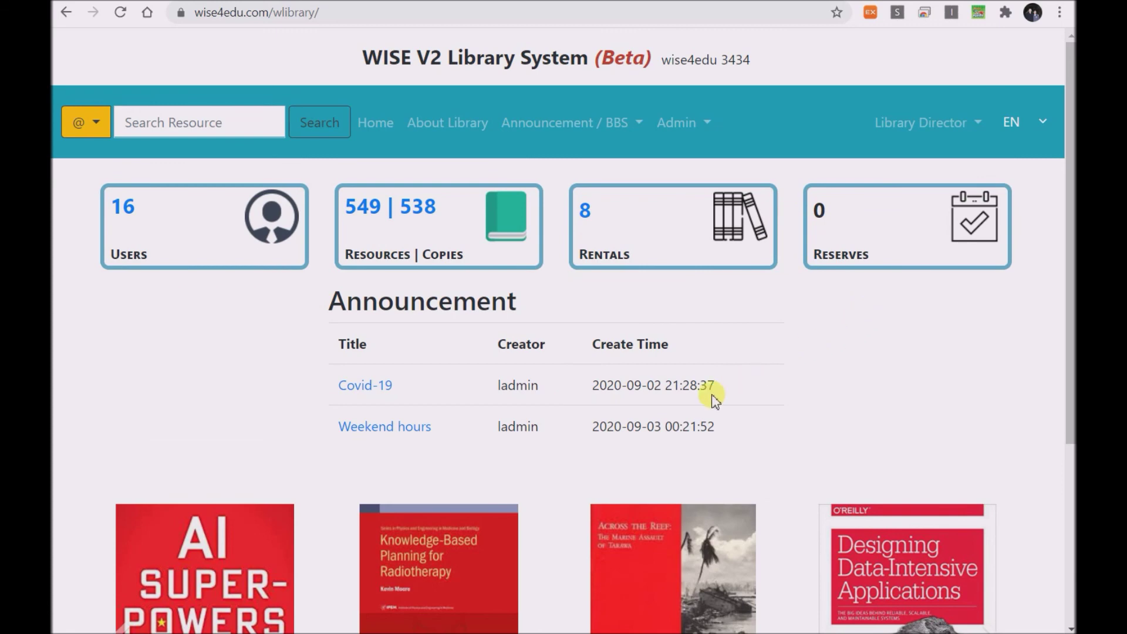
scroll(712, 394, down, 4)
scroll(625, 449, up, 4)
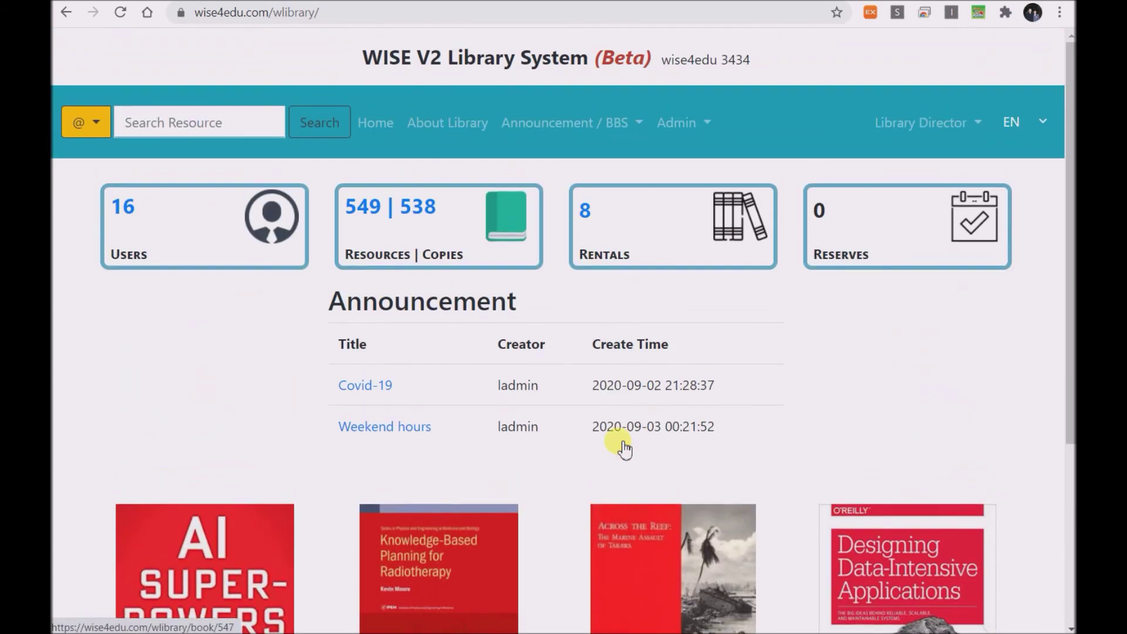